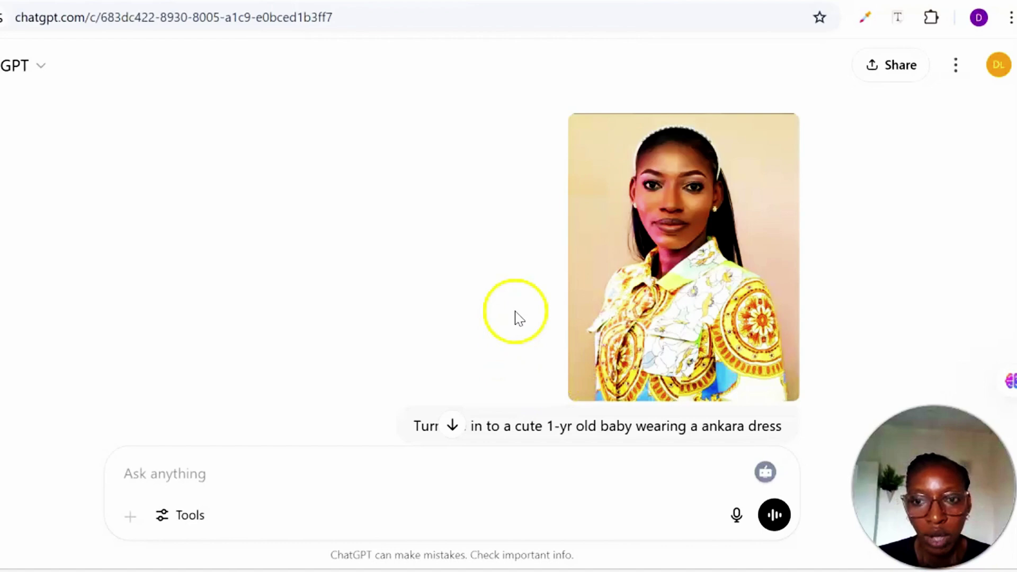
Paste a prompt into ChatGPT asking for a realistic 1-year-old baby like me in African attire.
{"action": "scroll", "coordinate": [517, 358], "scroll_direction": "down", "scroll_amount": 1}
{"action": "scroll", "coordinate": [517, 358], "scroll_direction": "up", "scroll_amount": 1}
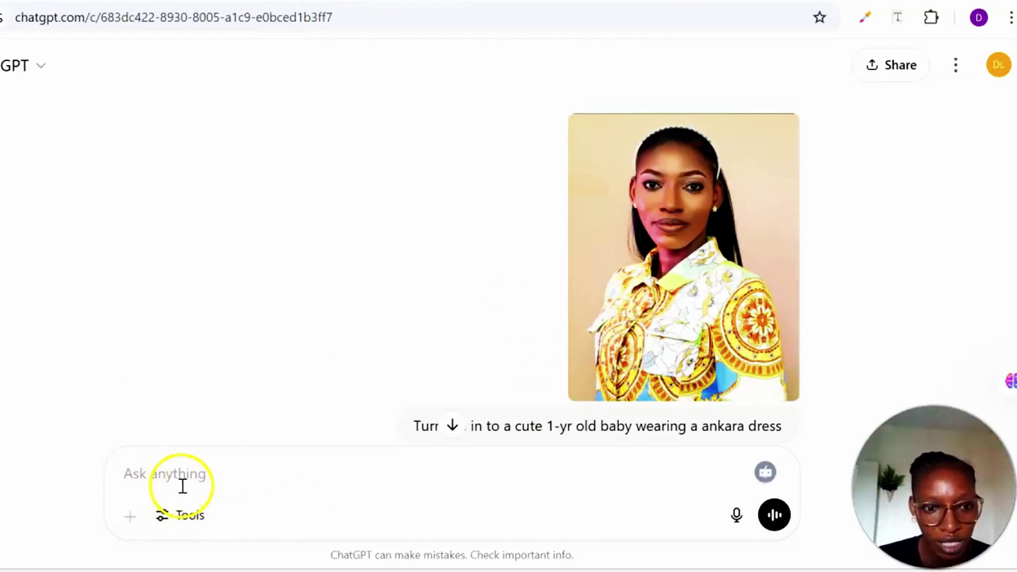
{"action": "mouse_move", "coordinate": [127, 521]}
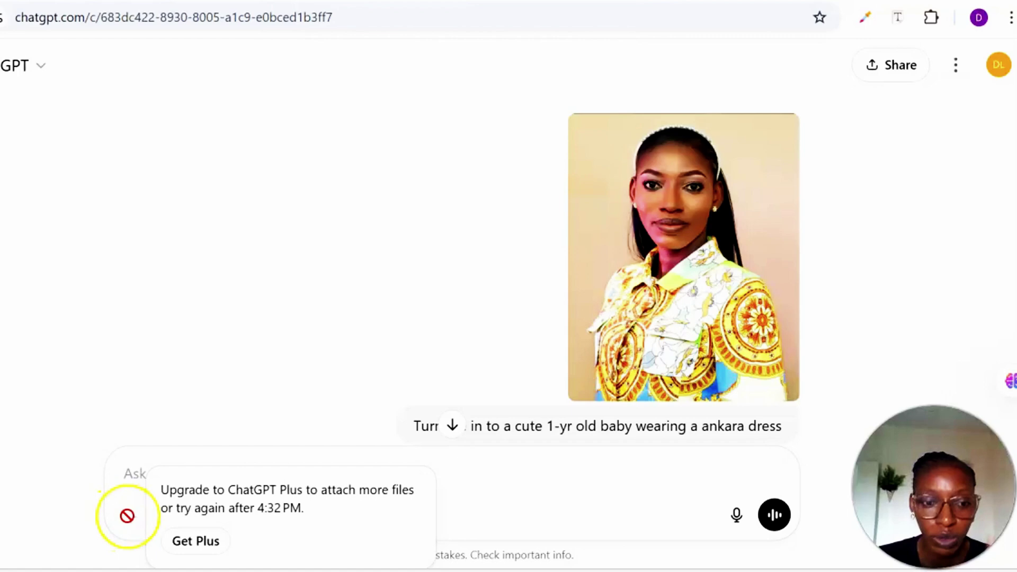
{"action": "left_click", "coordinate": [231, 471]}
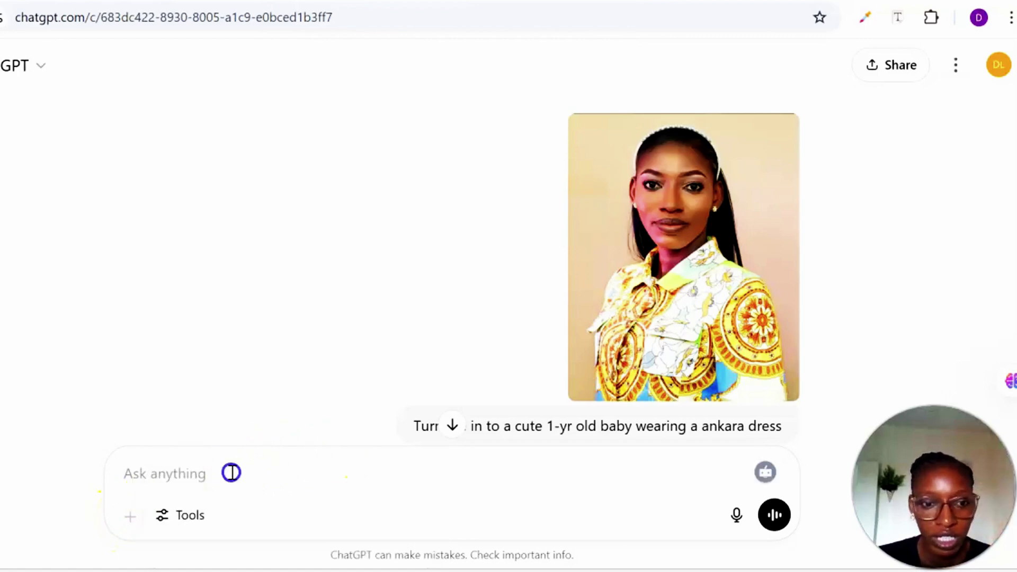
{"action": "scroll", "coordinate": [415, 381], "scroll_direction": "down", "scroll_amount": 2}
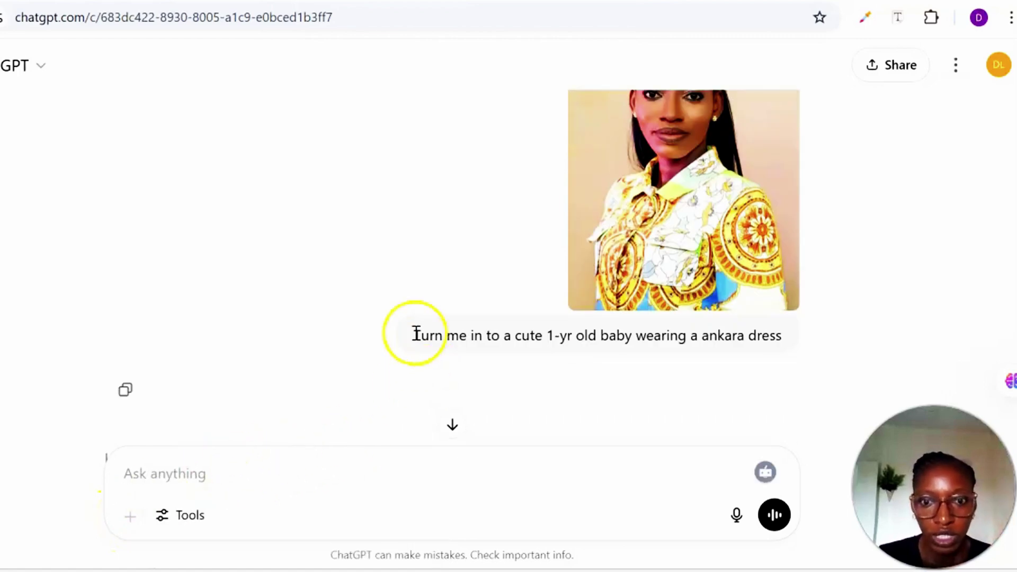
{"action": "left_click_drag", "start_coordinate": [412, 334], "coordinate": [848, 359]}
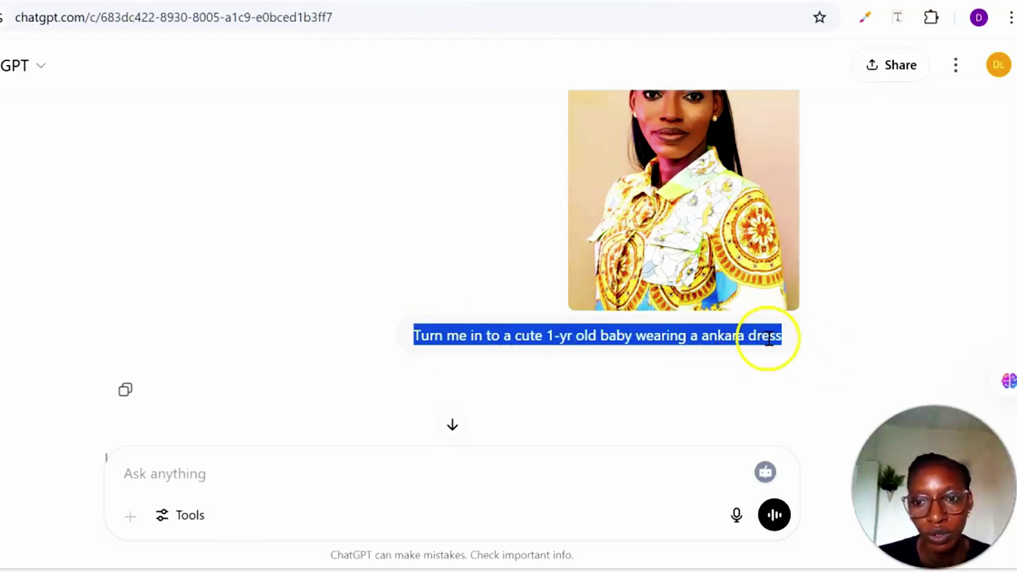
{"action": "scroll", "coordinate": [582, 321], "scroll_direction": "down", "scroll_amount": 3}
{"action": "scroll", "coordinate": [586, 322], "scroll_direction": "up", "scroll_amount": 3}
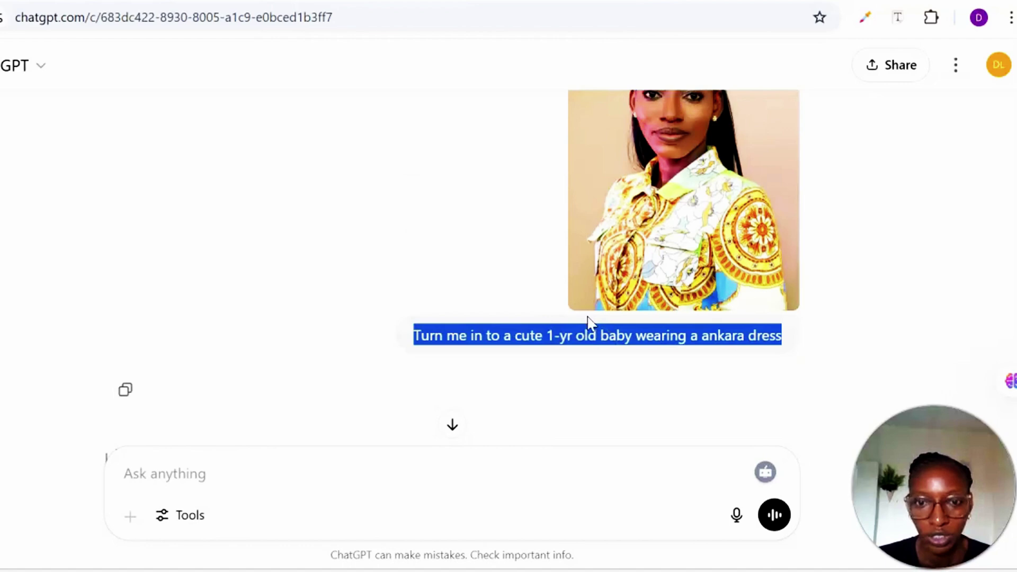
{"action": "left_click", "coordinate": [221, 470]}
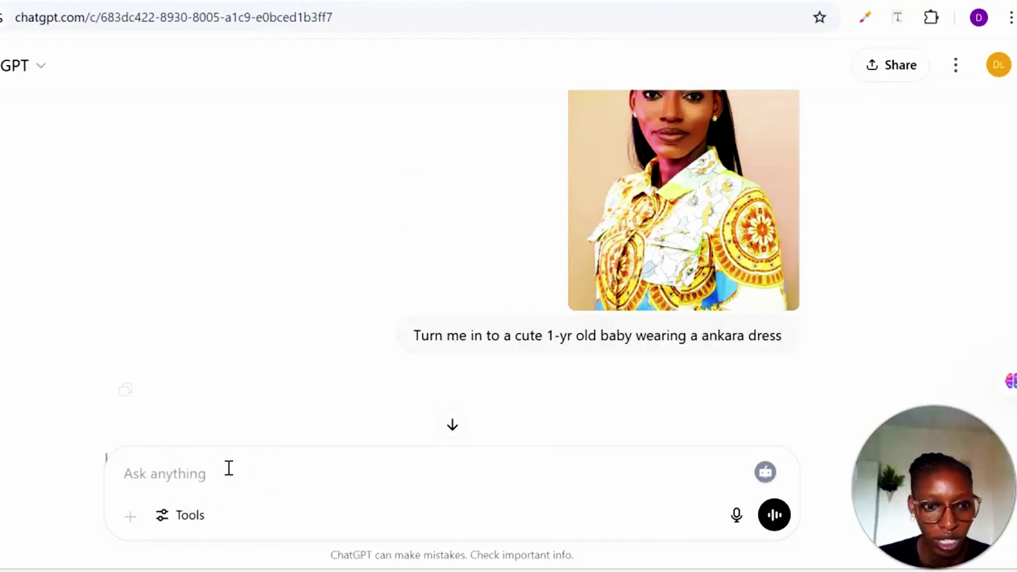
{"action": "type", "text": "Generate an image of a 1- year old baby that looks exactly like me, make it realistic and wearing an african attire"}
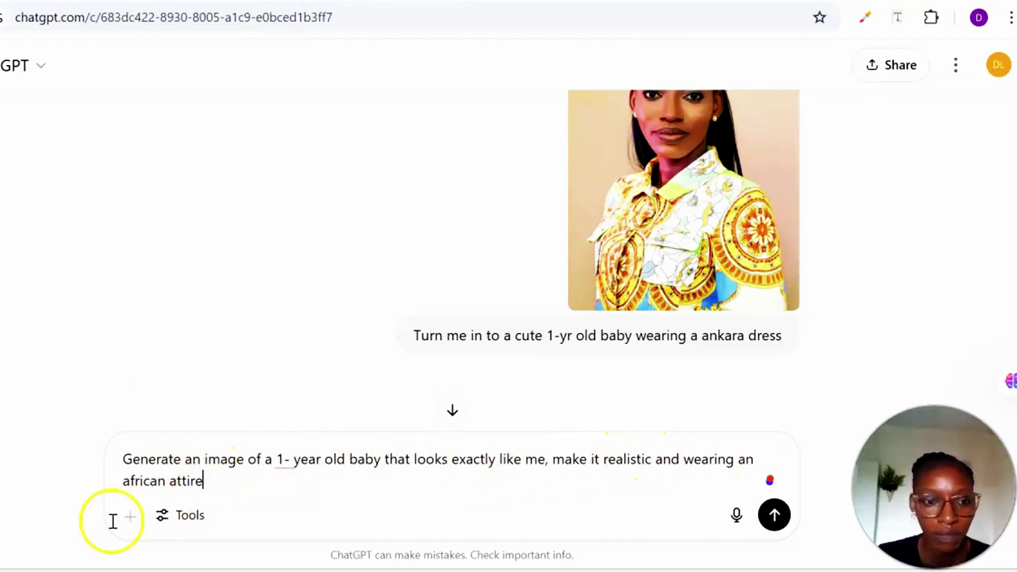
Scroll through the reply to the generated baby portrait in the colourful ankara dress.
{"action": "mouse_move", "coordinate": [142, 493]}
{"action": "scroll", "coordinate": [254, 306], "scroll_direction": "down", "scroll_amount": 2}
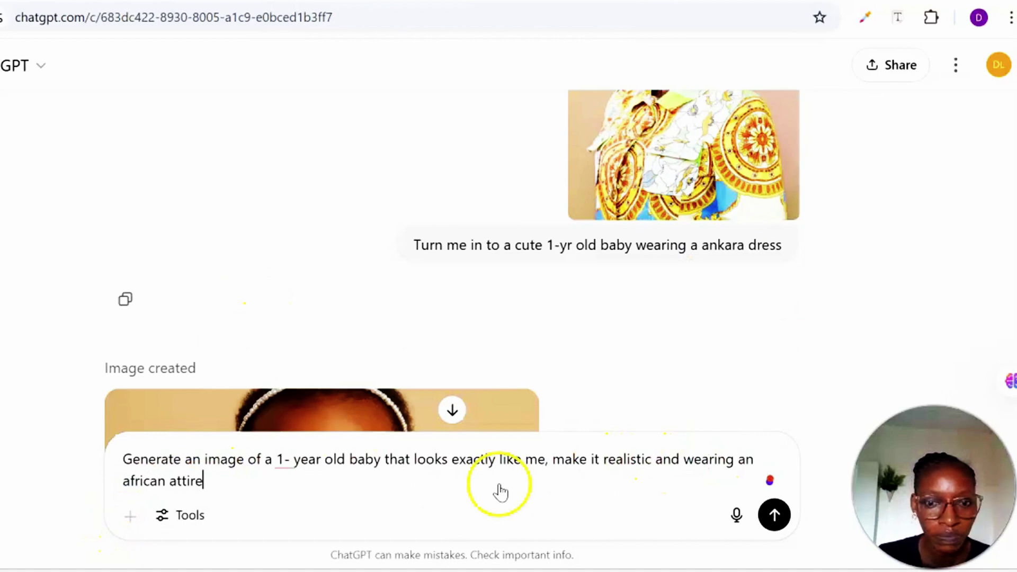
{"action": "scroll", "coordinate": [508, 318], "scroll_direction": "down", "scroll_amount": 2}
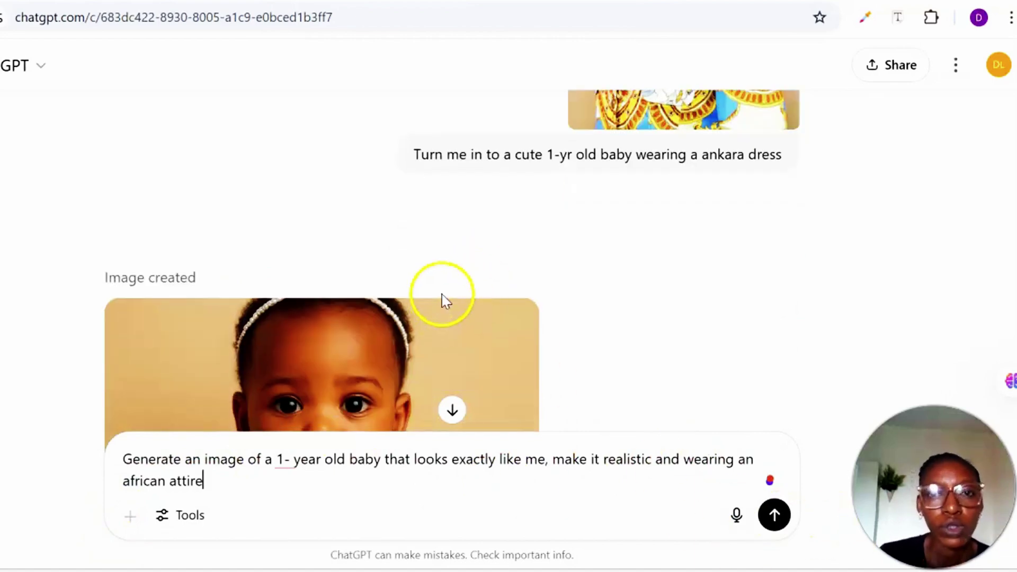
{"action": "scroll", "coordinate": [443, 300], "scroll_direction": "down", "scroll_amount": 4}
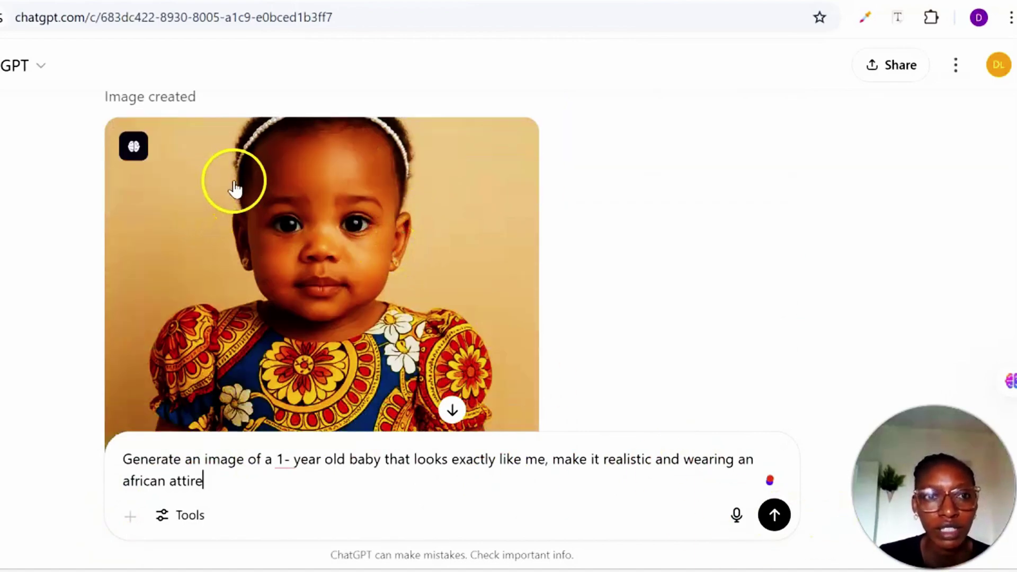
{"action": "scroll", "coordinate": [337, 201], "scroll_direction": "down", "scroll_amount": 1}
{"action": "scroll", "coordinate": [338, 227], "scroll_direction": "up", "scroll_amount": 1}
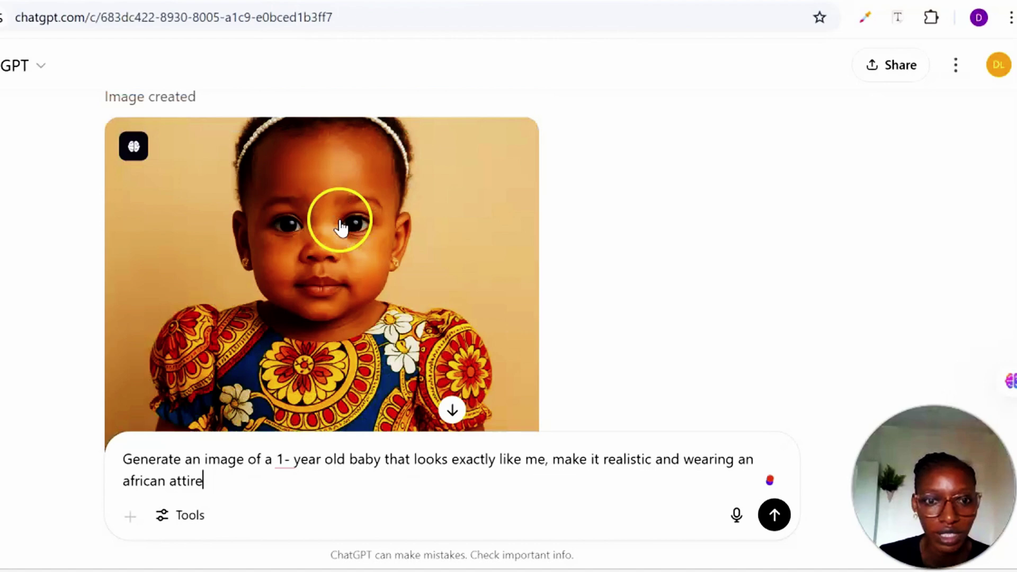
{"action": "scroll", "coordinate": [381, 236], "scroll_direction": "down", "scroll_amount": 5}
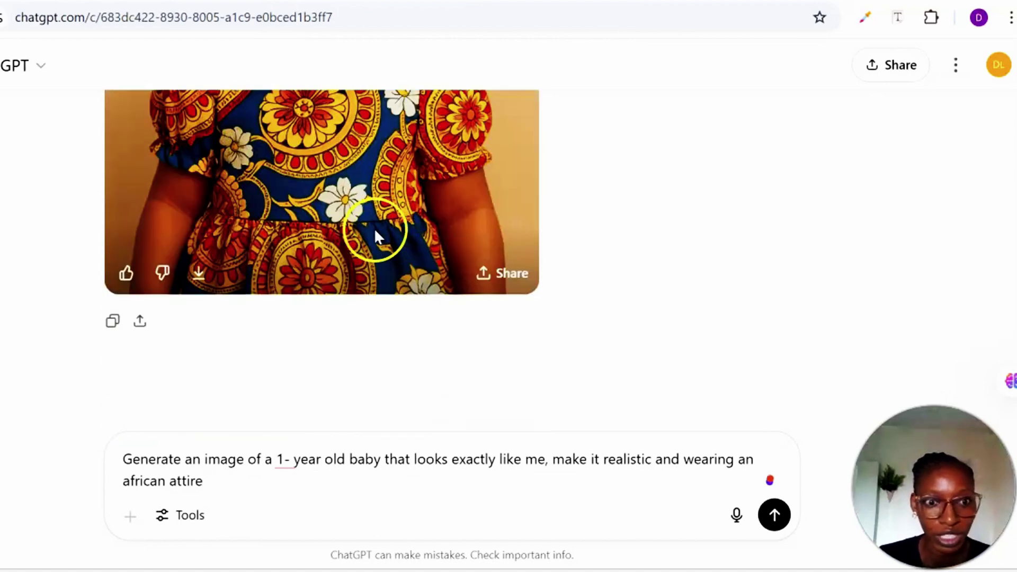
{"action": "scroll", "coordinate": [374, 233], "scroll_direction": "up", "scroll_amount": 3}
{"action": "scroll", "coordinate": [369, 236], "scroll_direction": "down", "scroll_amount": 2}
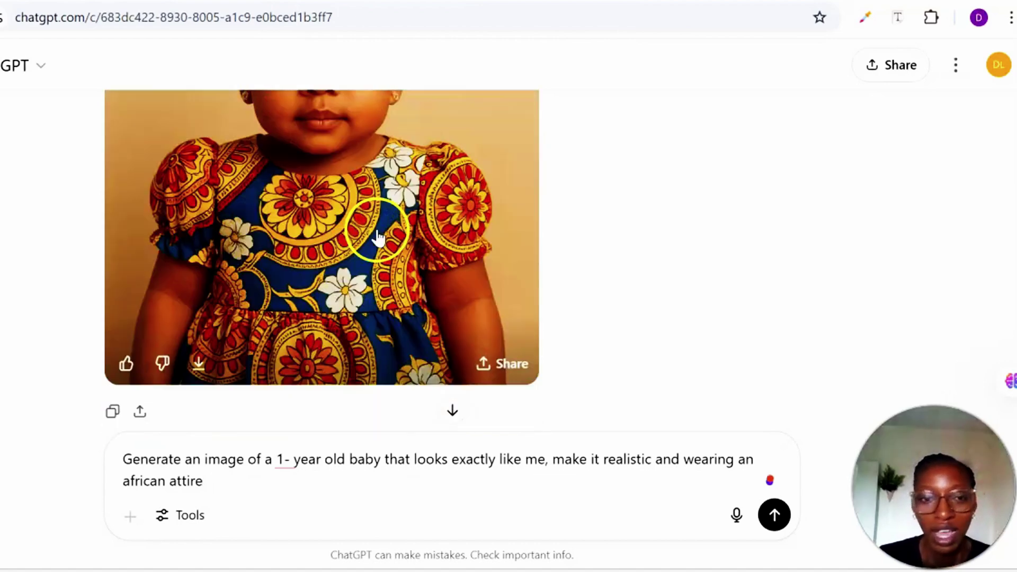
Start downloading the baby image, then cancel the Save As dialog.
{"action": "left_click", "coordinate": [200, 365]}
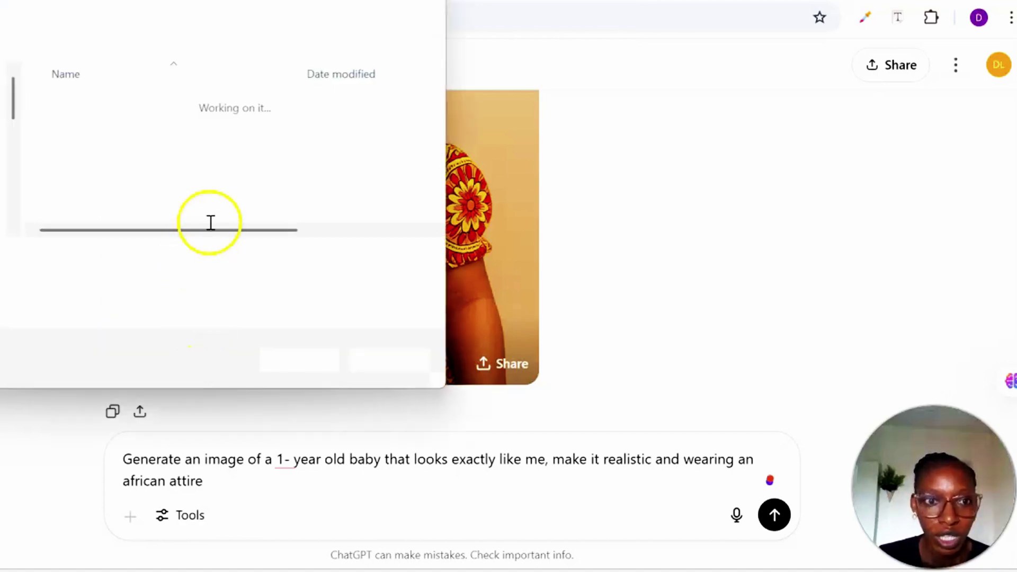
{"action": "left_click", "coordinate": [389, 361]}
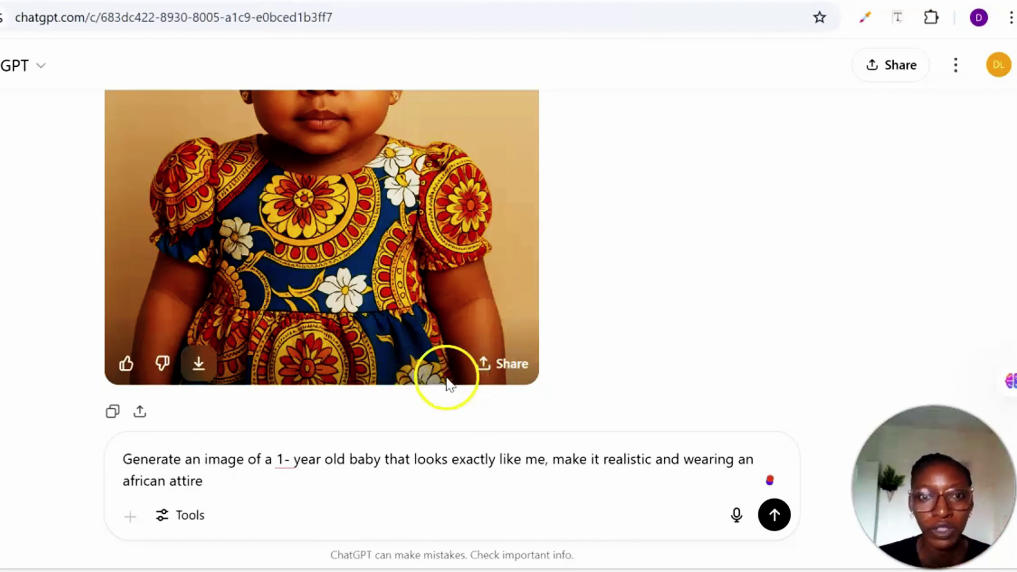
{"action": "scroll", "coordinate": [447, 380], "scroll_direction": "up", "scroll_amount": 2}
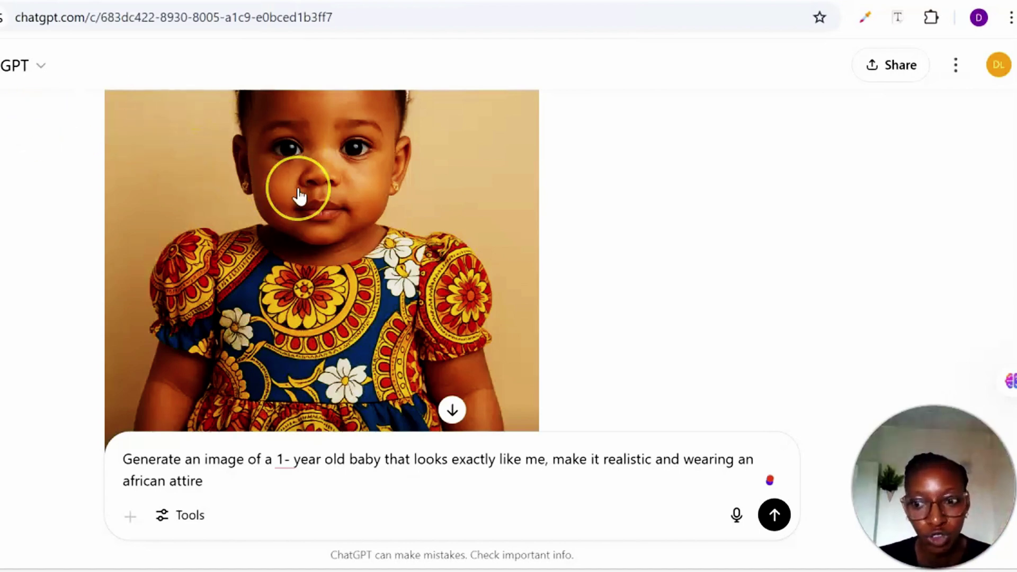
{"action": "scroll", "coordinate": [300, 198], "scroll_direction": "down", "scroll_amount": 5}
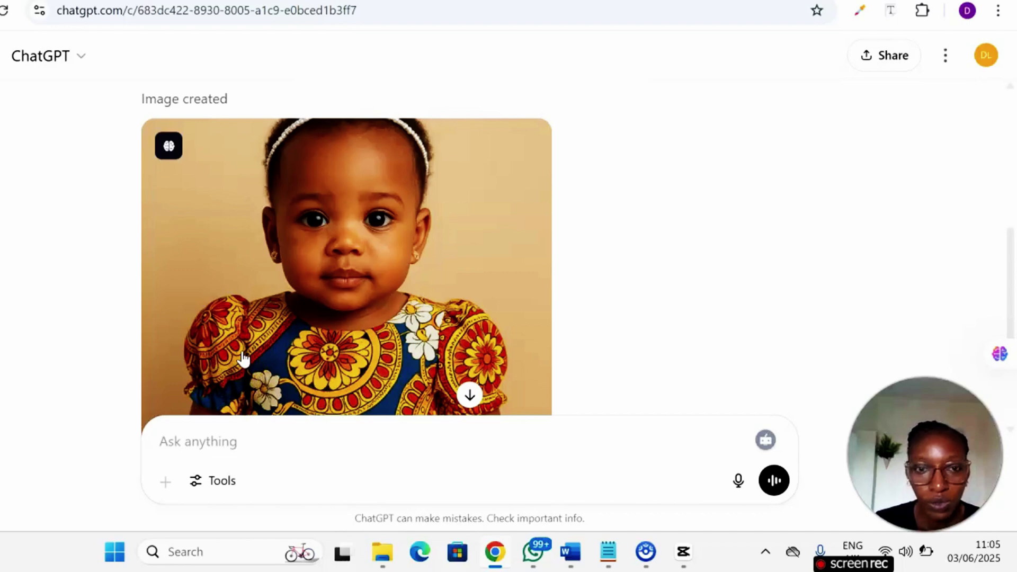
Paste and send the request for a funny baby script promoting children's dresses.
{"action": "left_click", "coordinate": [222, 430]}
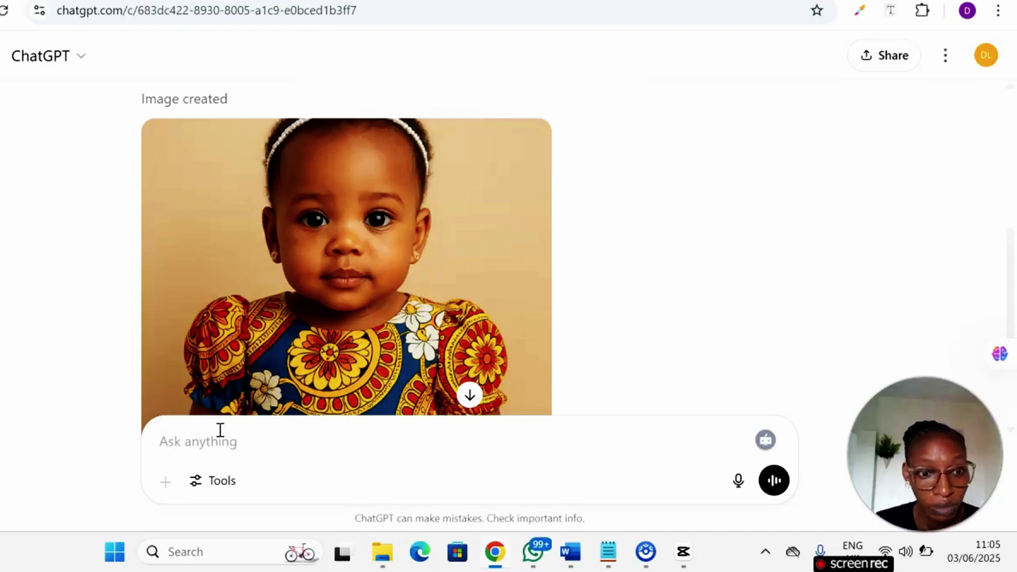
{"action": "type", "text": "Write a script that is funny that this baby can say to grab my audience attention. I am selling children's dresses"}
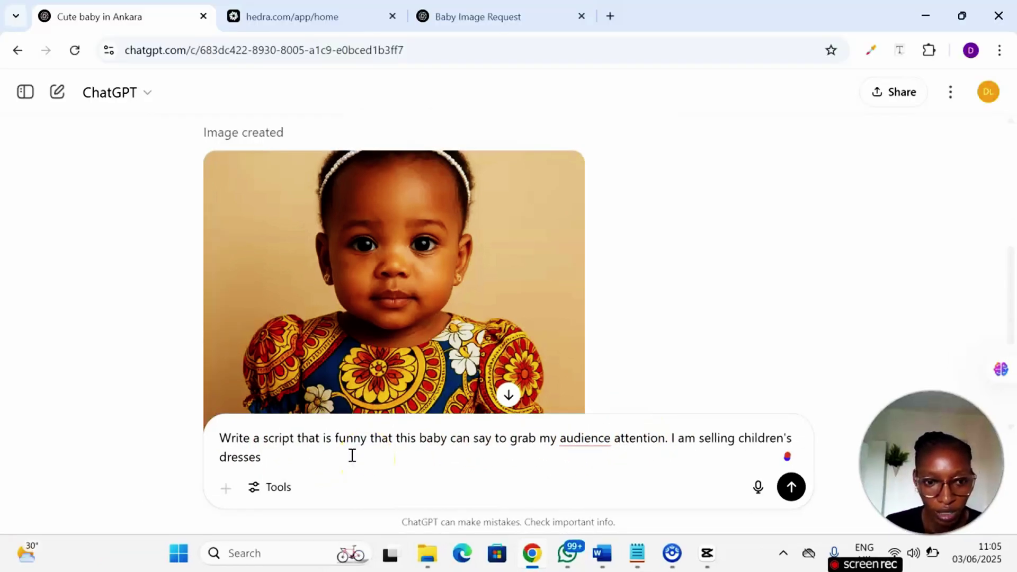
{"action": "left_click", "coordinate": [789, 487]}
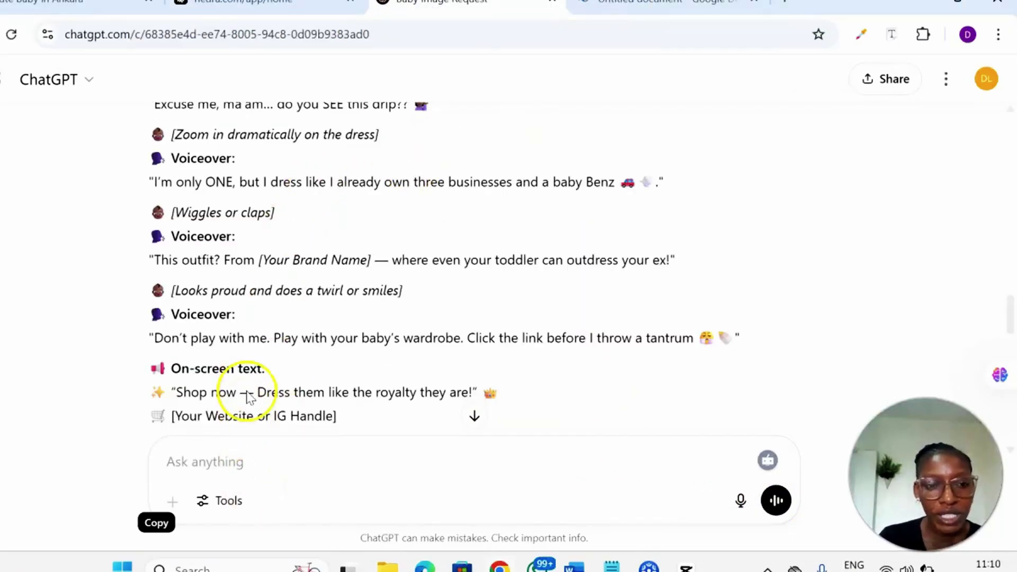
Copy the funny baby voiceover script from the end of ChatGPT's reply.
{"action": "scroll", "coordinate": [248, 397], "scroll_direction": "down", "scroll_amount": 2}
{"action": "scroll", "coordinate": [248, 397], "scroll_direction": "up", "scroll_amount": 2}
{"action": "scroll", "coordinate": [247, 397], "scroll_direction": "down", "scroll_amount": 2}
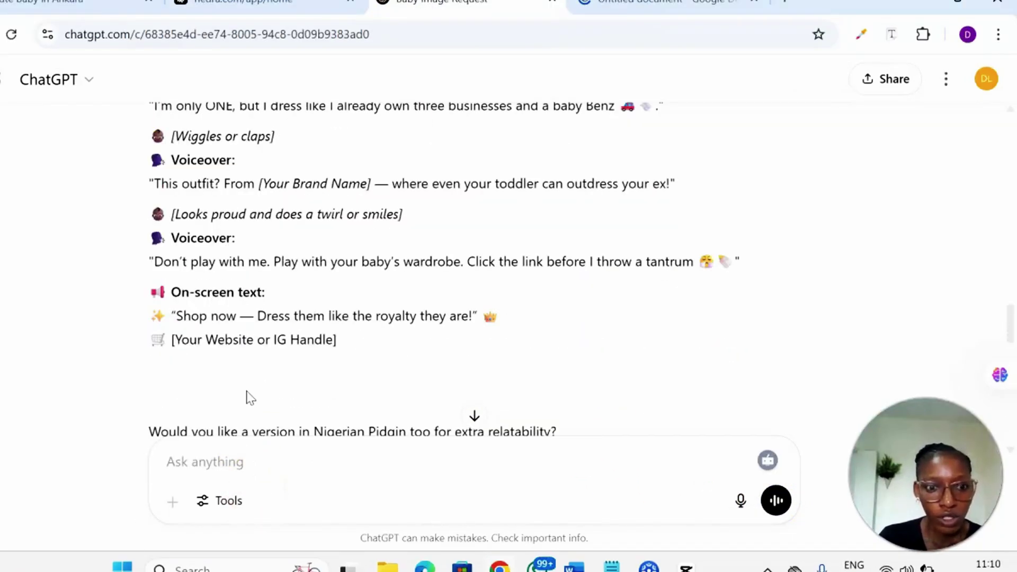
{"action": "scroll", "coordinate": [249, 397], "scroll_direction": "down", "scroll_amount": 2}
{"action": "left_click", "coordinate": [158, 382]}
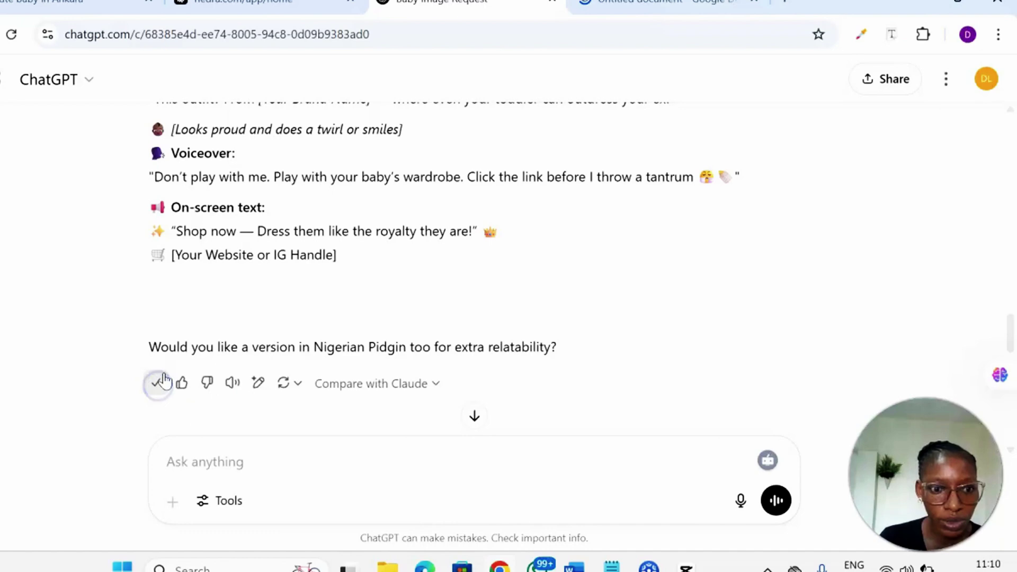
Paste the copied baby script into the blank Google Docs document.
{"action": "left_click", "coordinate": [618, 7]}
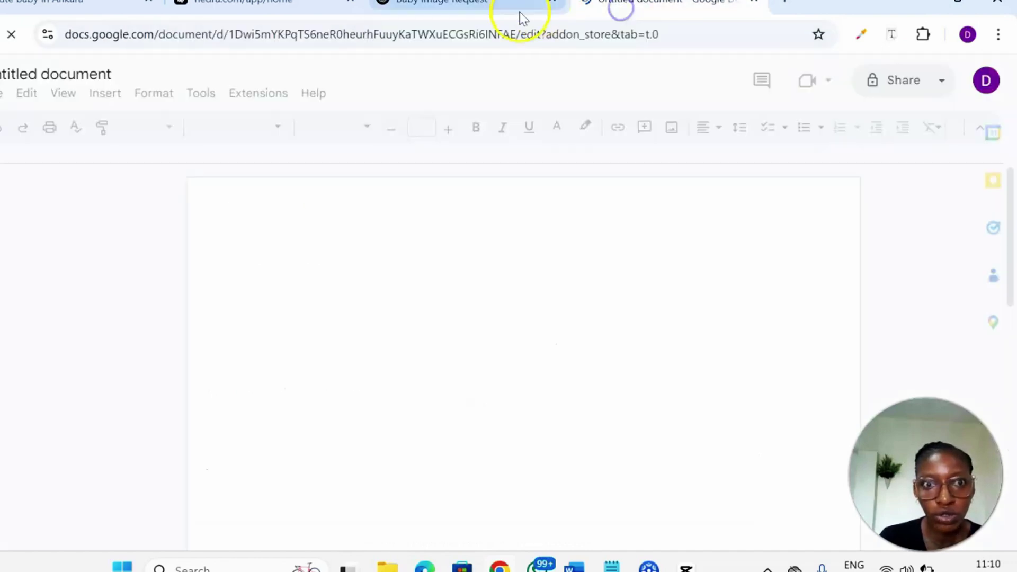
{"action": "left_click", "coordinate": [346, 248]}
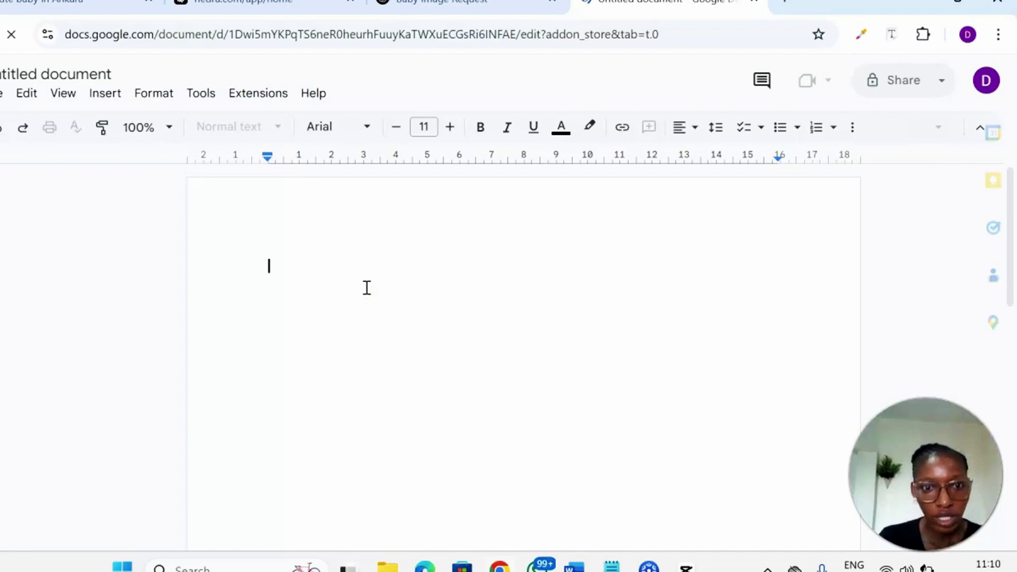
{"action": "key", "text": "ctrl+v"}
Delete the Video Script heading and Voiceover labels, leaving only the quoted lines.
{"action": "scroll", "coordinate": [354, 339], "scroll_direction": "down", "scroll_amount": 3}
{"action": "left_click", "coordinate": [353, 322]}
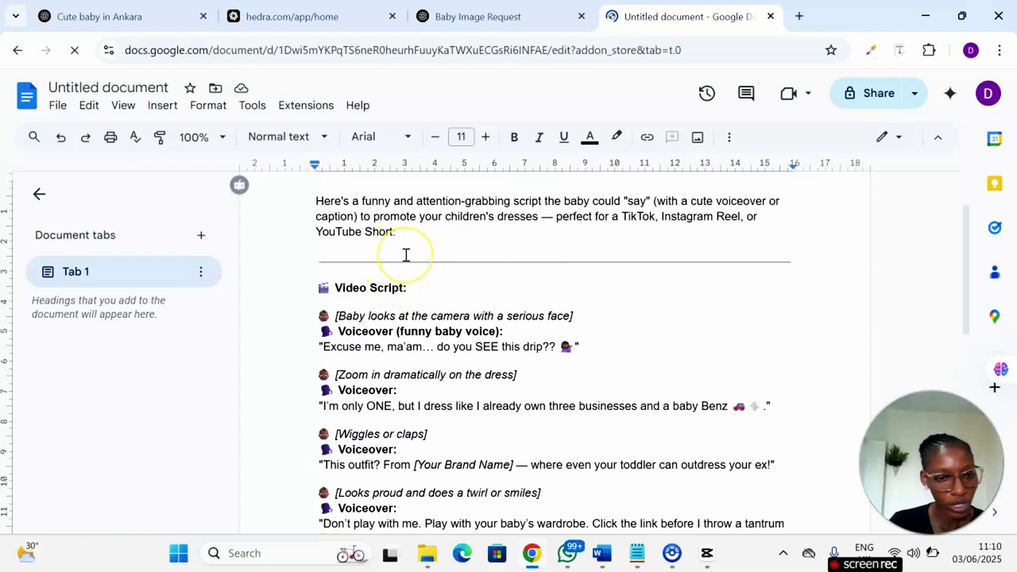
{"action": "left_click", "coordinate": [398, 266]}
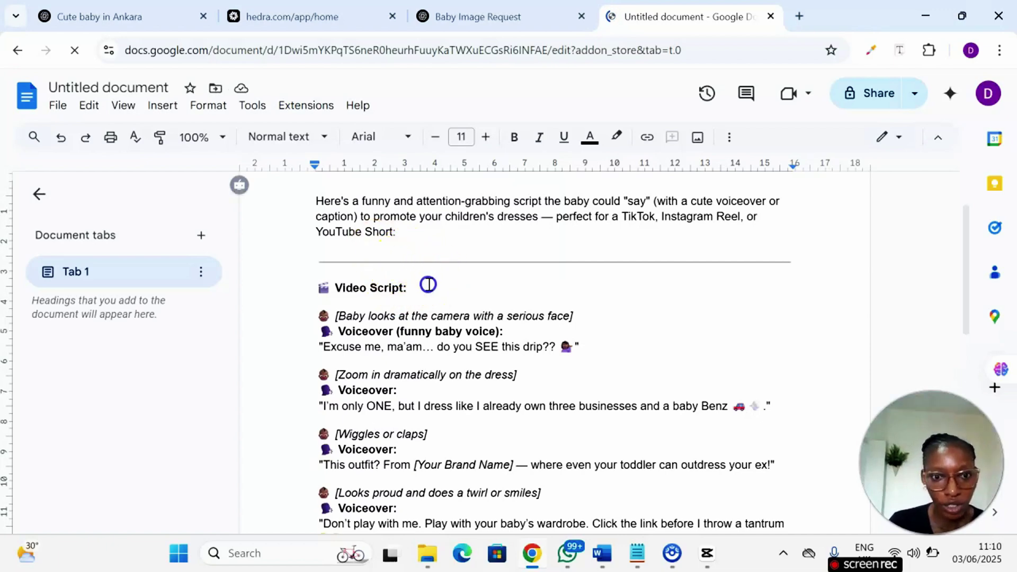
{"action": "double_click", "coordinate": [428, 284]}
{"action": "key", "text": "Delete"}
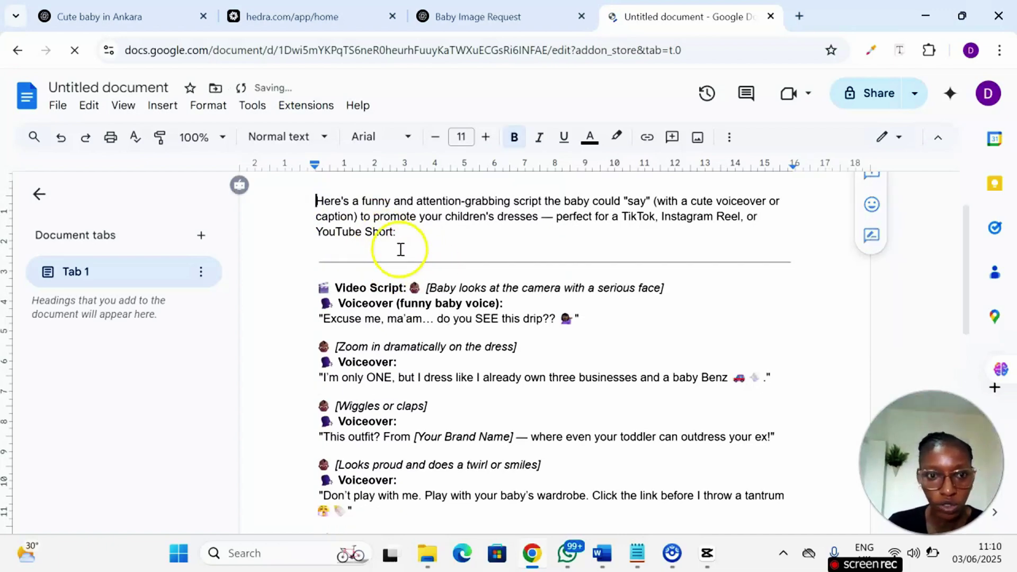
{"action": "left_click_drag", "start_coordinate": [516, 301], "coordinate": [330, 273]}
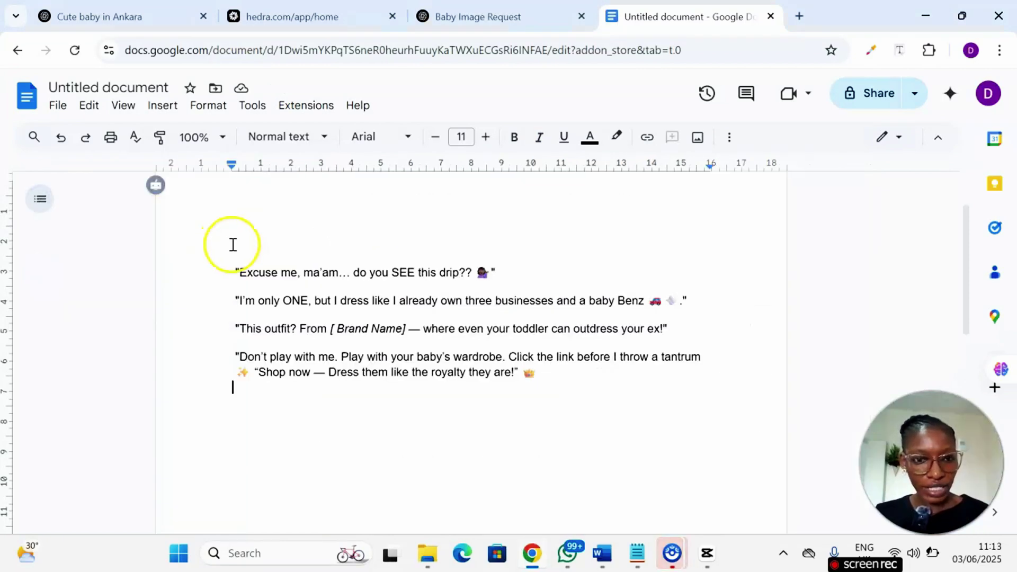
{"action": "left_click_drag", "start_coordinate": [232, 243], "coordinate": [590, 378]}
{"action": "left_click", "coordinate": [479, 393]}
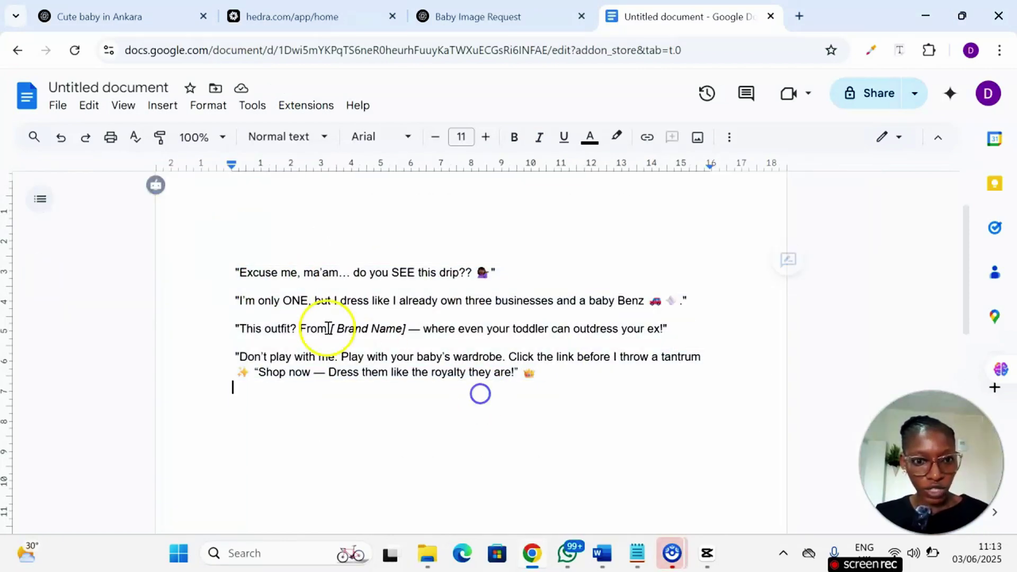
Replace the [Brand Name] placeholder with 'Divedite Stores' and tidy the last lines.
{"action": "left_click_drag", "start_coordinate": [380, 328], "coordinate": [341, 328]}
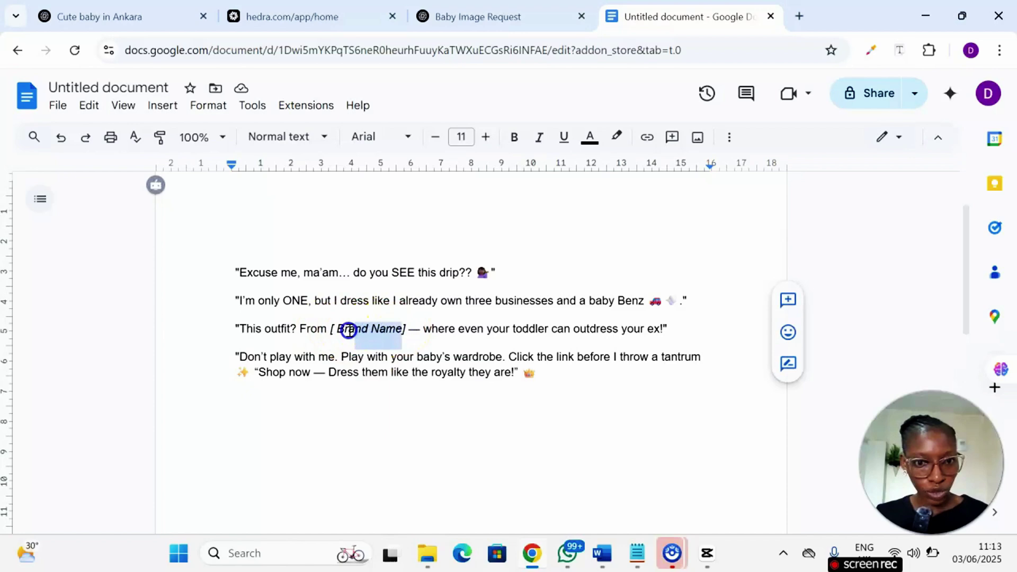
{"action": "type", "text": "Div"}
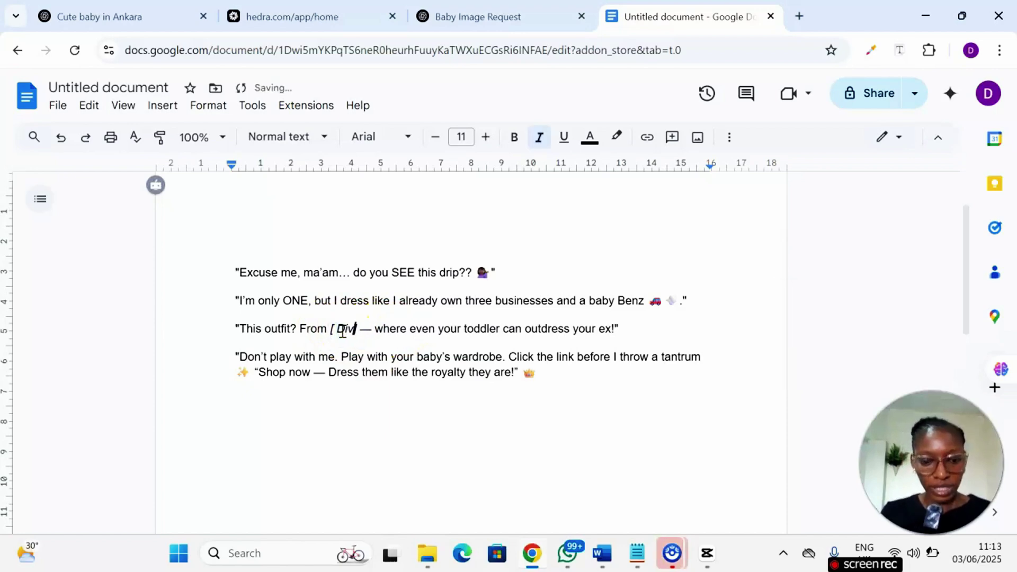
{"action": "type", "text": "edite Stores"}
{"action": "left_click", "coordinate": [415, 363]}
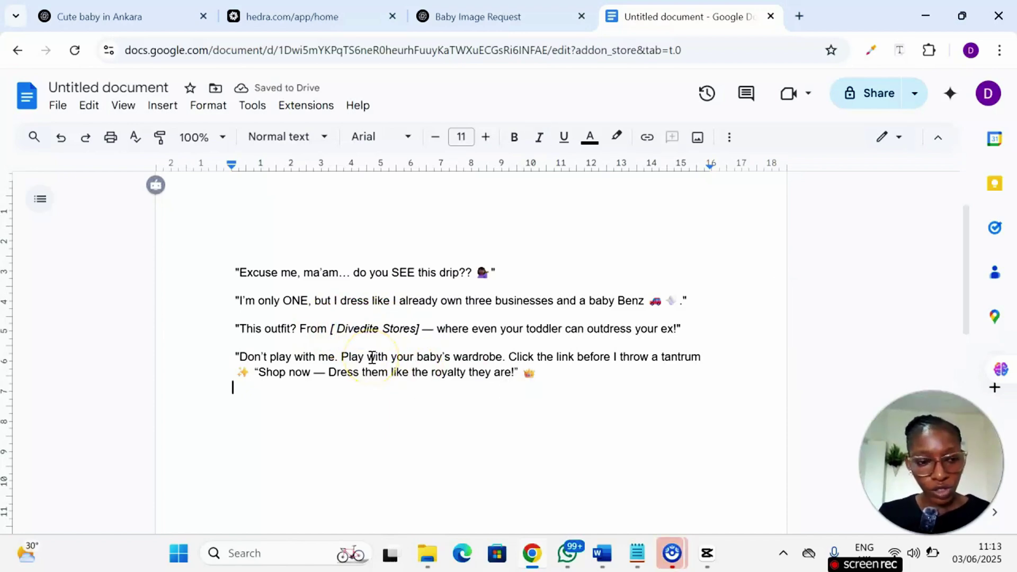
{"action": "left_click", "coordinate": [364, 372]}
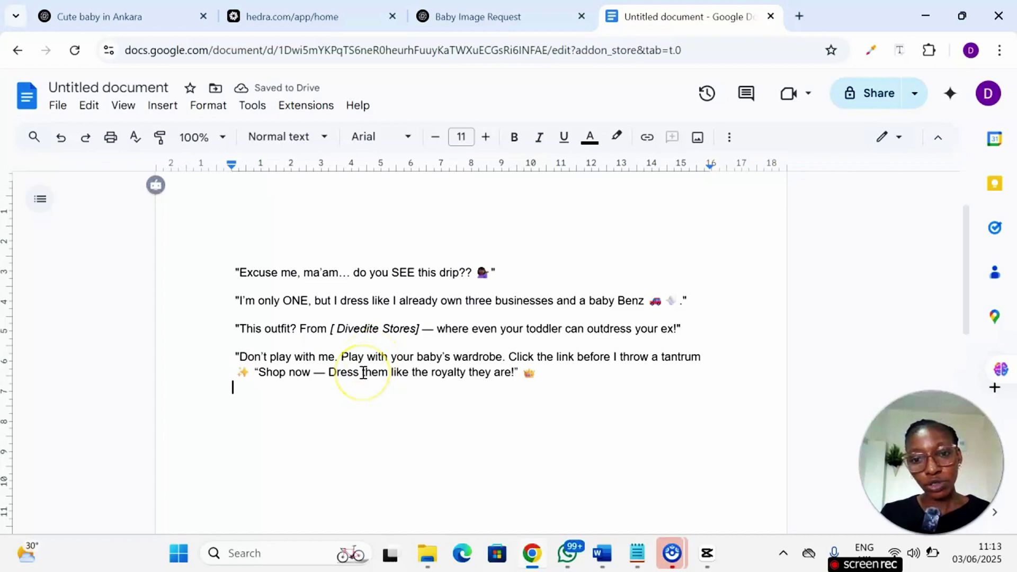
{"action": "left_click", "coordinate": [321, 373]}
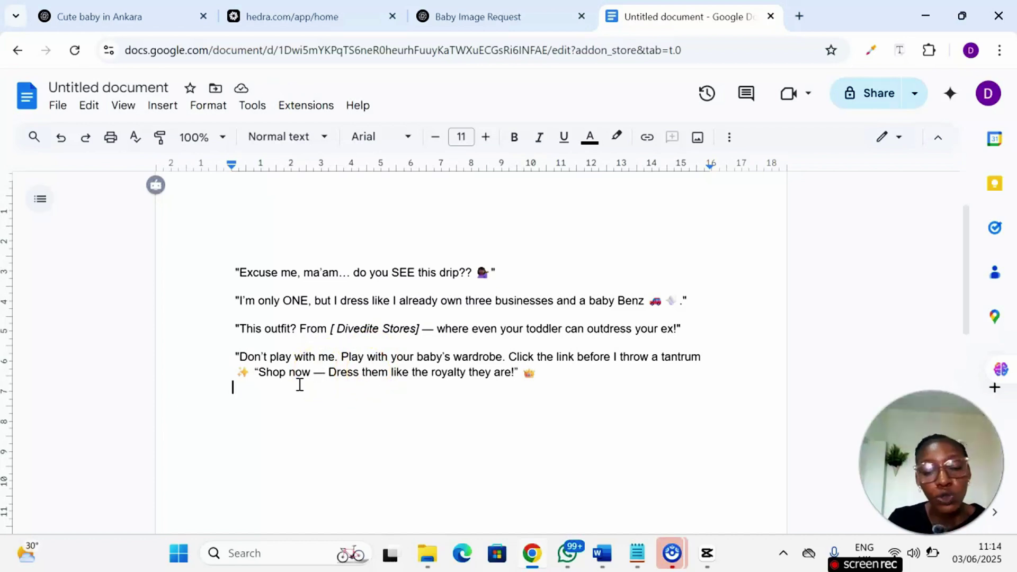
{"action": "left_click", "coordinate": [307, 389]}
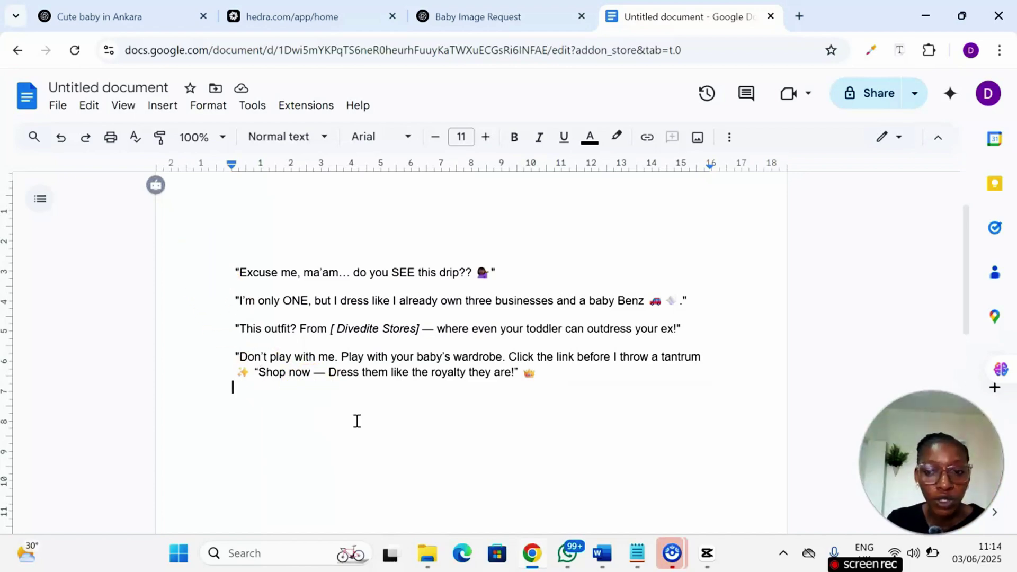
{"action": "left_click", "coordinate": [333, 422]}
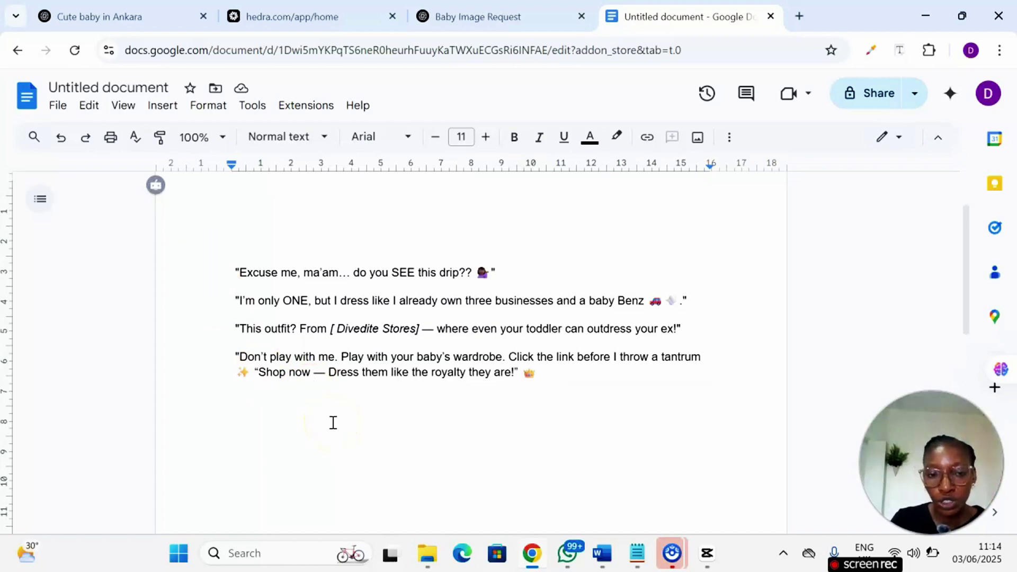
Open a new Chrome tab and search for 'voice' in the address bar.
{"action": "left_click", "coordinate": [798, 16]}
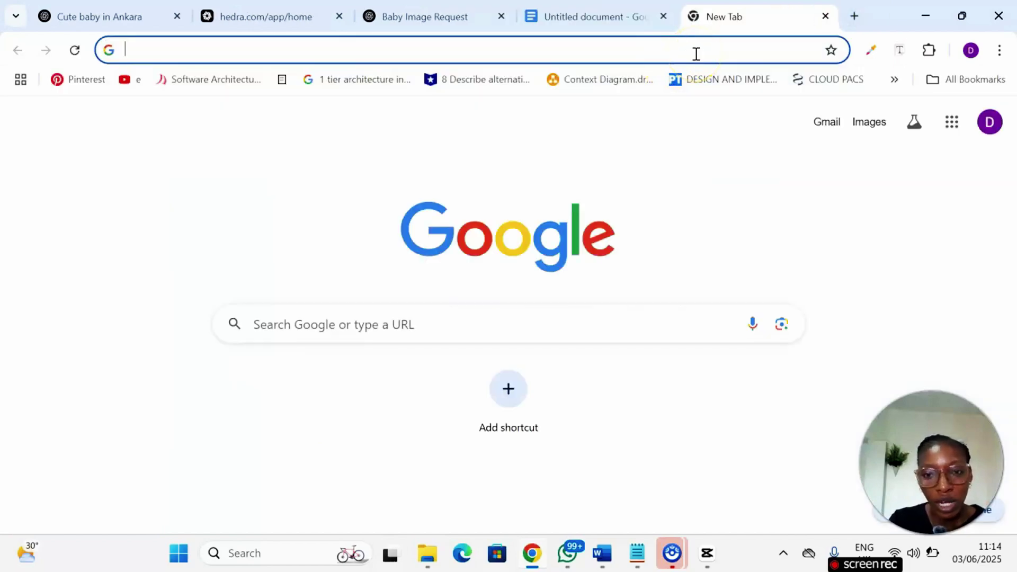
{"action": "left_click", "coordinate": [682, 49]}
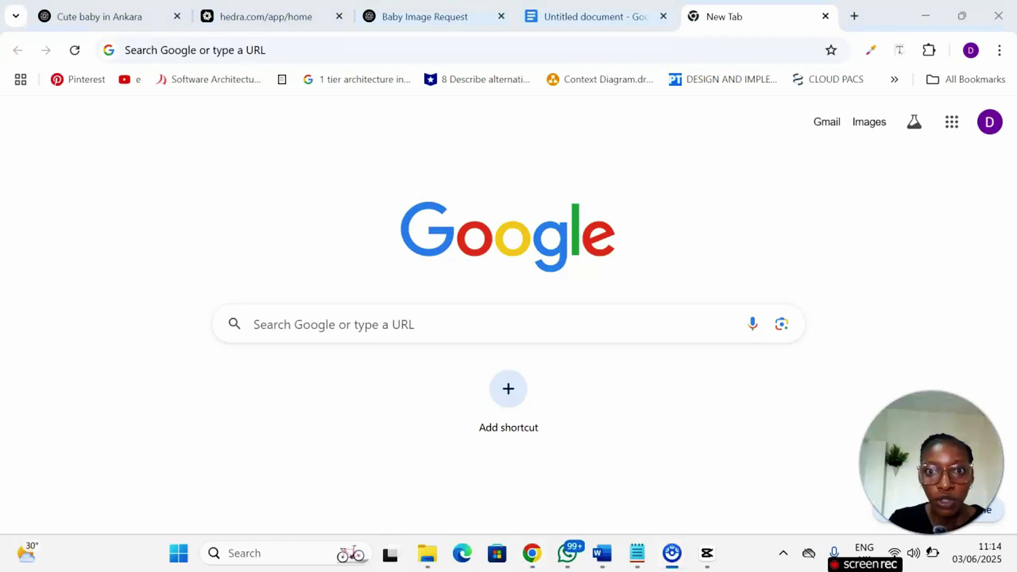
{"action": "left_click", "coordinate": [551, 17]}
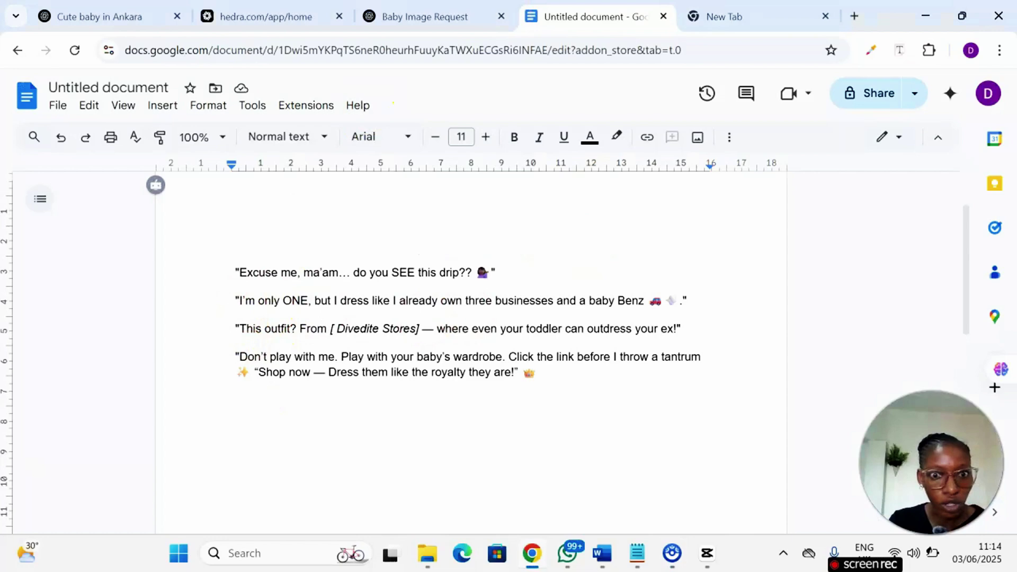
{"action": "left_click", "coordinate": [715, 13]}
{"action": "left_click", "coordinate": [417, 55]}
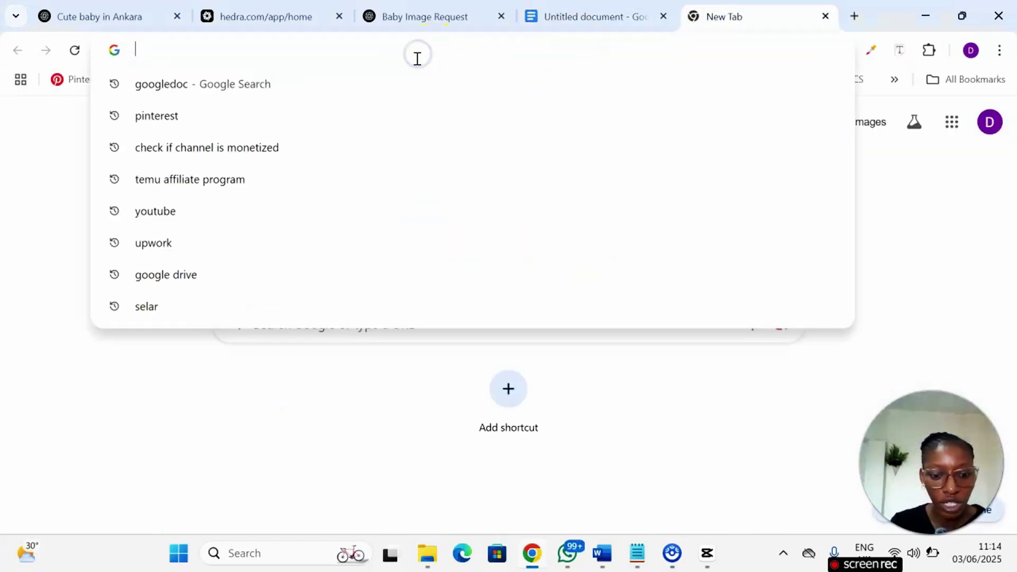
{"action": "type", "text": "voice"}
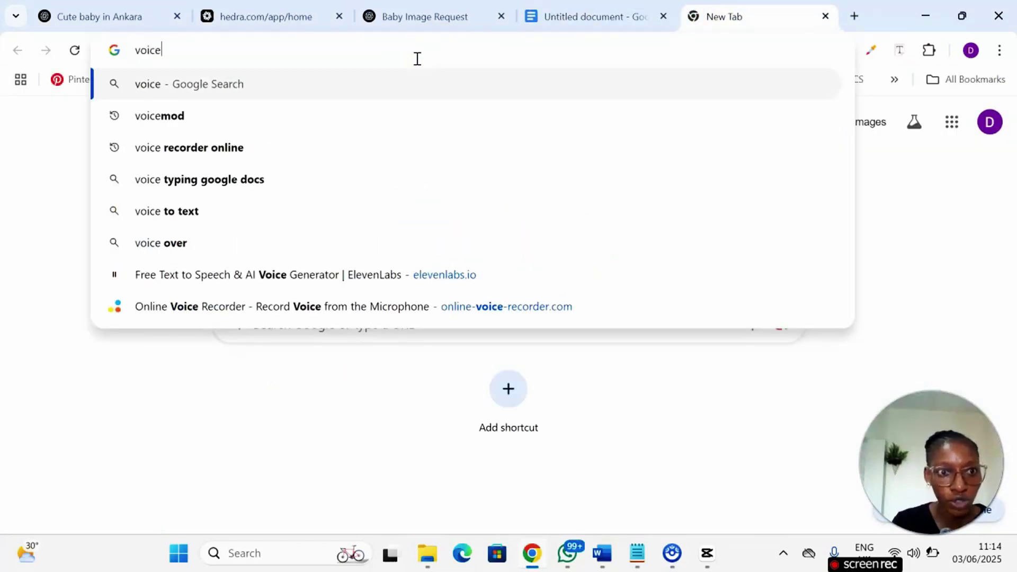
Open Online Voice Recorder, start a microphone recording, and switch back to the script document.
{"action": "left_click", "coordinate": [290, 304]}
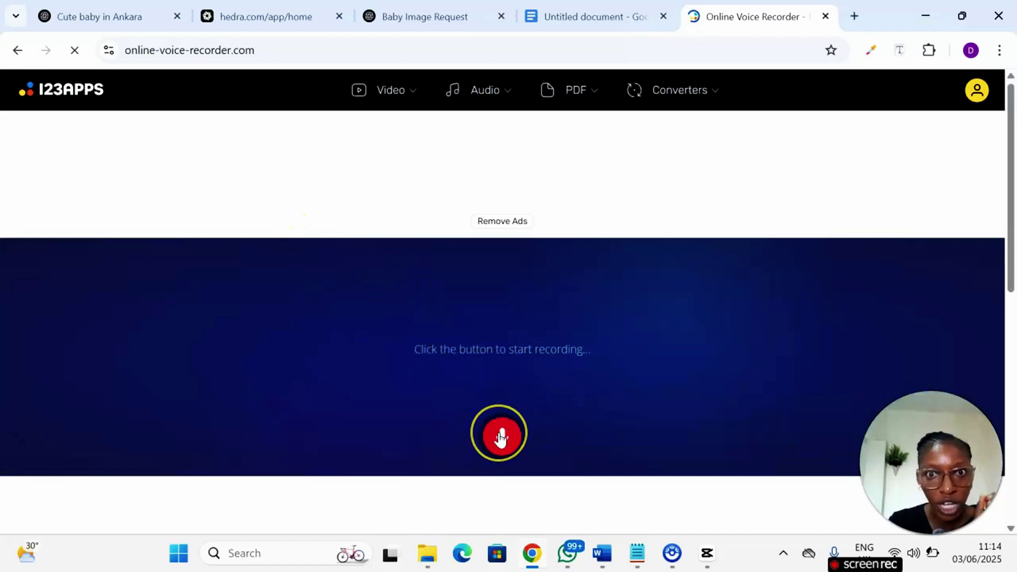
{"action": "left_click", "coordinate": [501, 437]}
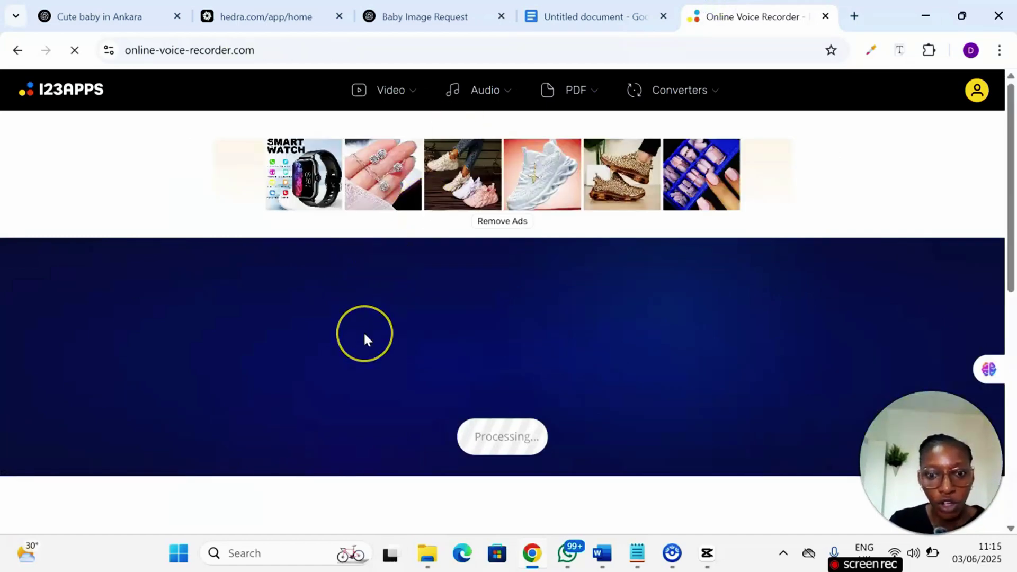
{"action": "mouse_move", "coordinate": [426, 451]}
{"action": "left_mouse_down"}
{"action": "mouse_move", "coordinate": [424, 433]}
{"action": "mouse_move", "coordinate": [512, 348]}
{"action": "left_mouse_up"}
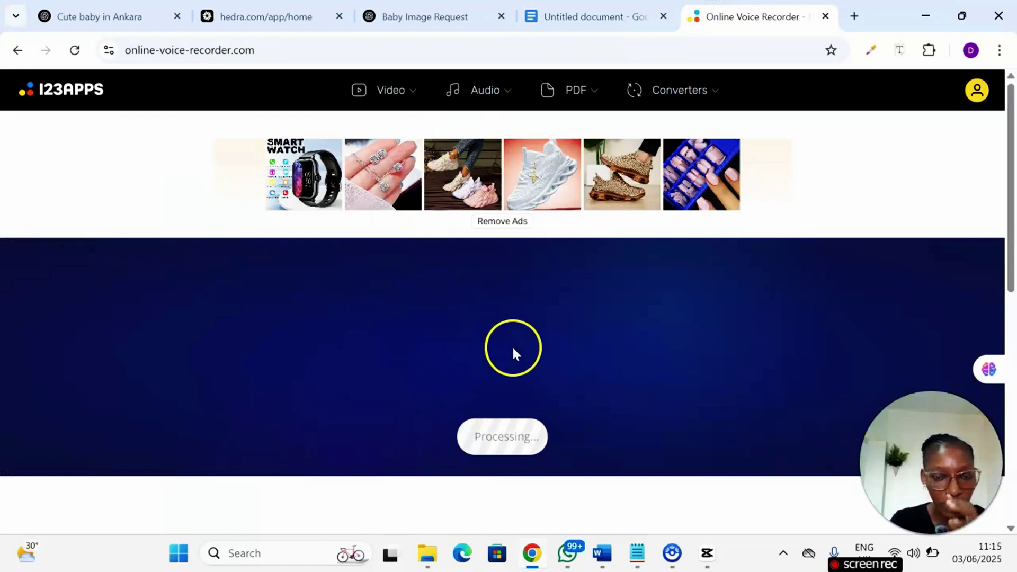
{"action": "left_click", "coordinate": [566, 18]}
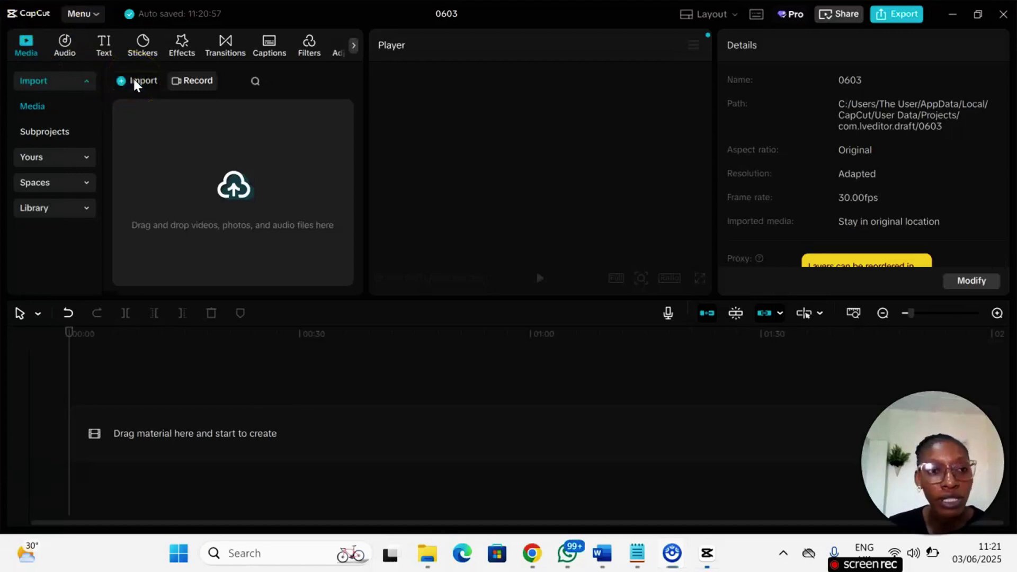
Import the babyvoiceoverscript MP3 into CapCut project 0603's media panel.
{"action": "left_click", "coordinate": [216, 152]}
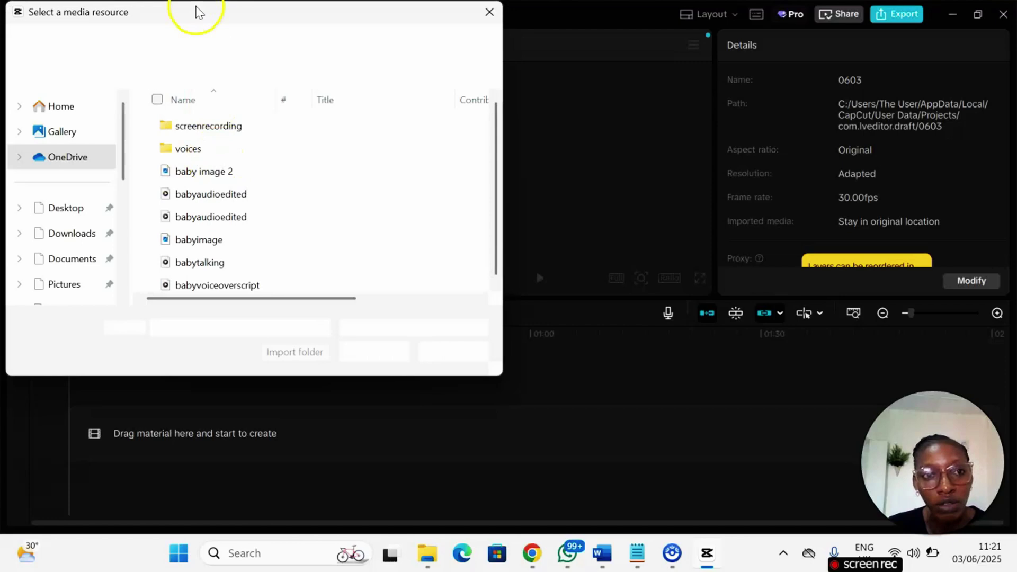
{"action": "scroll", "coordinate": [255, 248], "scroll_direction": "down", "scroll_amount": 1}
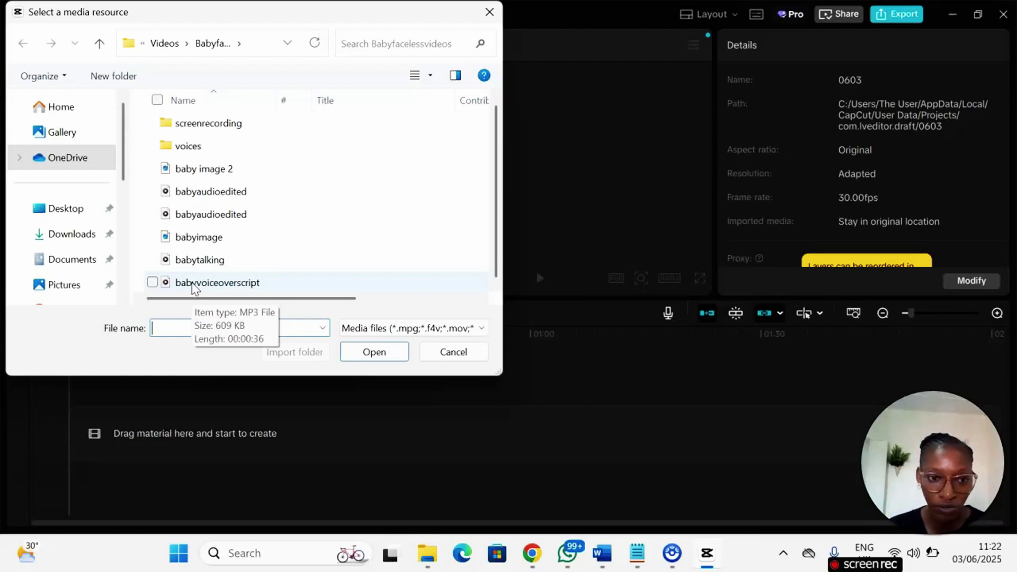
{"action": "left_click", "coordinate": [223, 283]}
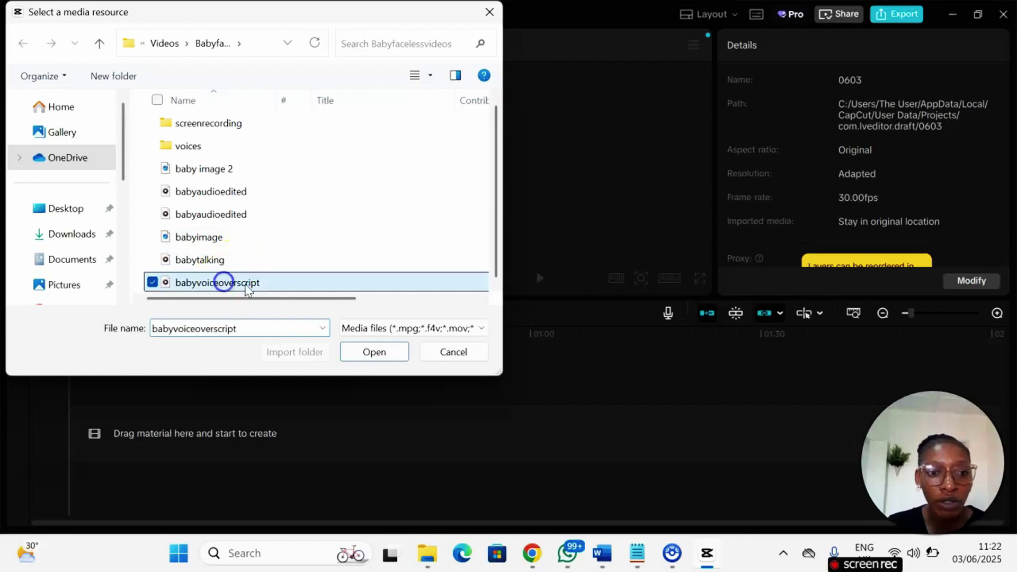
{"action": "left_click", "coordinate": [374, 352]}
{"action": "left_click", "coordinate": [185, 174]}
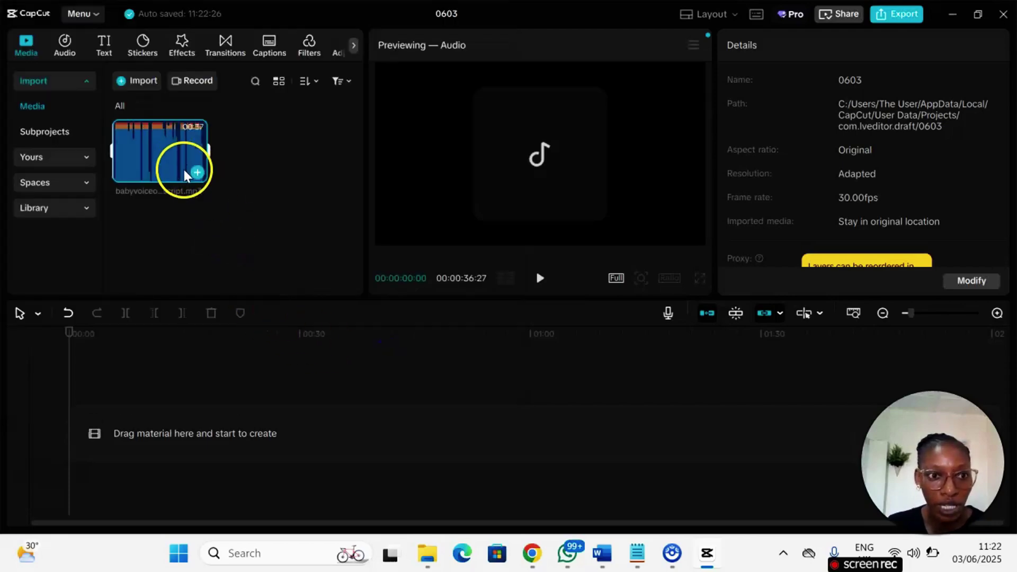
Place the babyvoiceoverscript audio on the timeline, play it back, and select the clip.
{"action": "left_click_drag", "start_coordinate": [186, 175], "coordinate": [120, 442]}
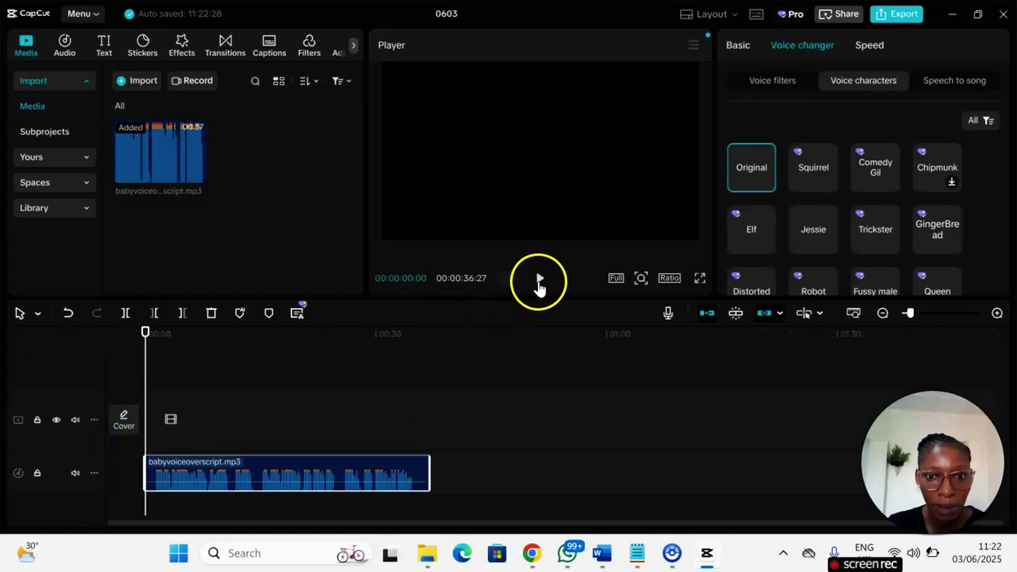
{"action": "left_click", "coordinate": [539, 284]}
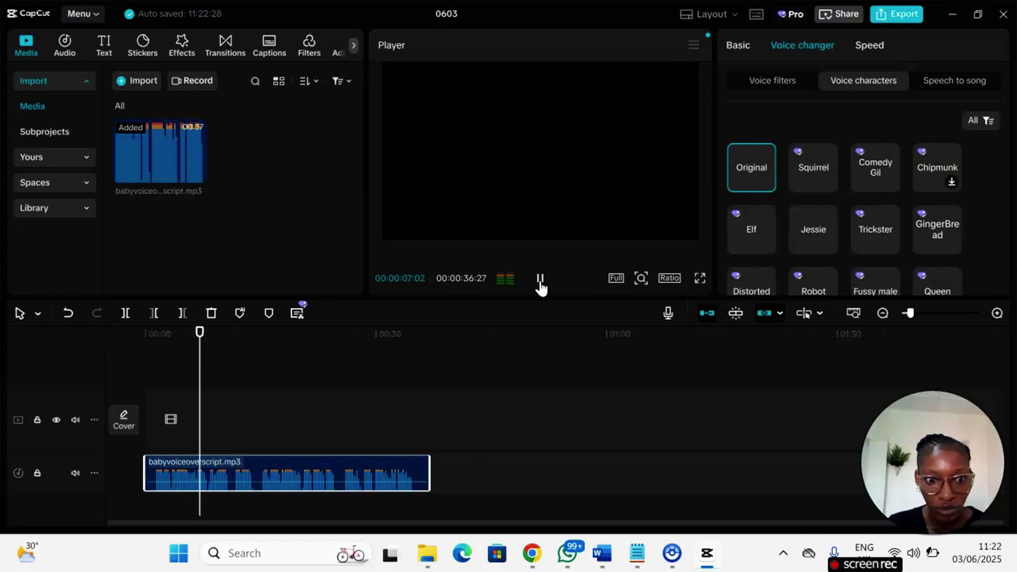
{"action": "left_click", "coordinate": [188, 469]}
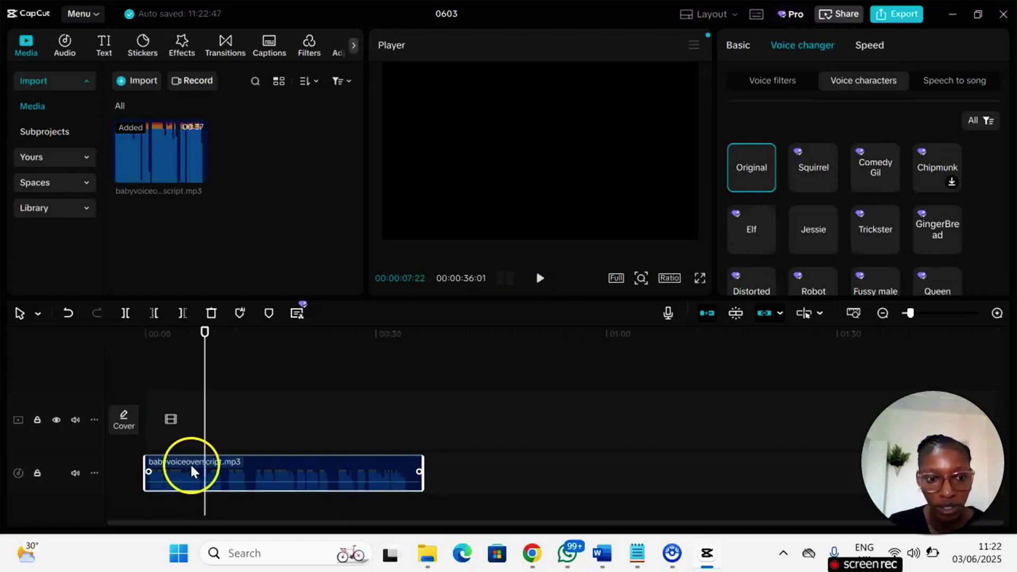
{"action": "left_click", "coordinate": [256, 456]}
{"action": "left_click", "coordinate": [183, 501]}
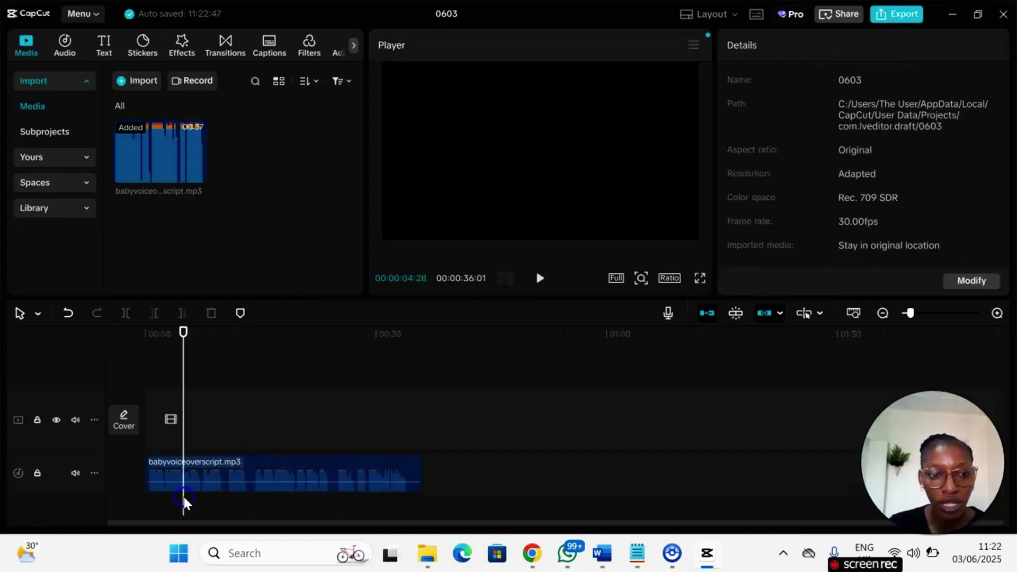
{"action": "left_click", "coordinate": [193, 479]}
{"action": "left_click", "coordinate": [187, 479]}
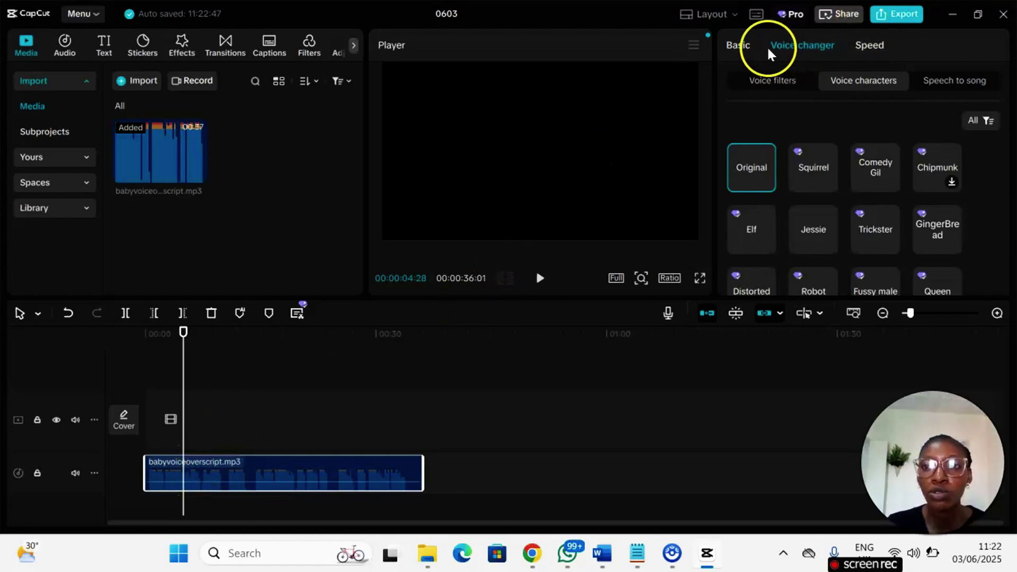
Apply the Squirrel voice character at strength 100 to the voiceover and preview it.
{"action": "left_click", "coordinate": [817, 46]}
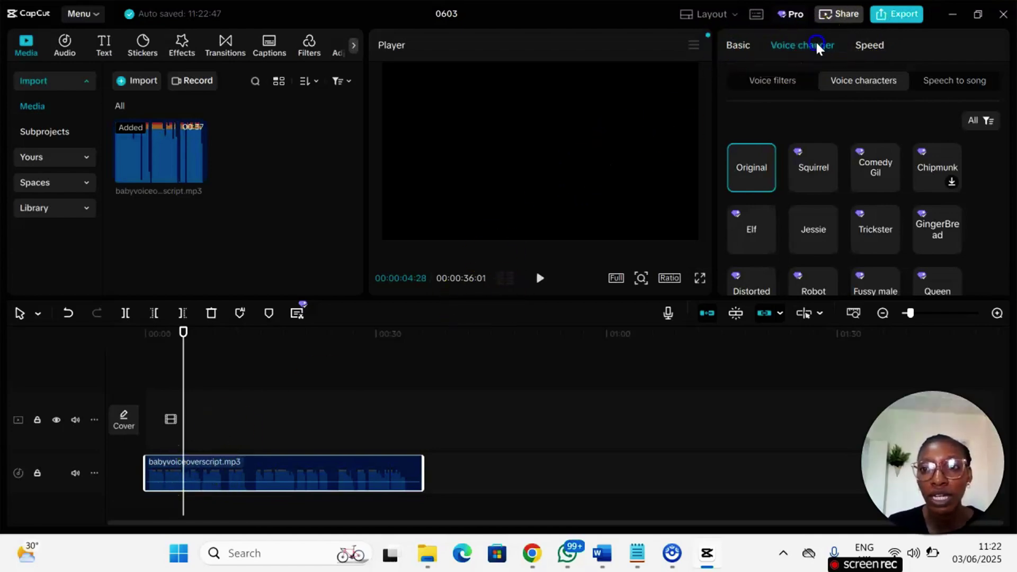
{"action": "left_click", "coordinate": [816, 188]}
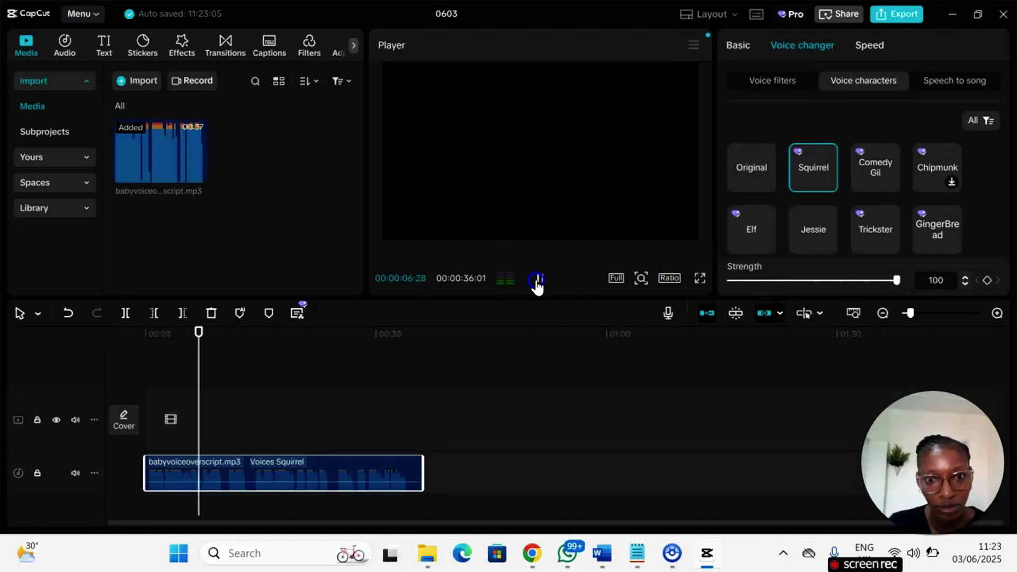
{"action": "left_click", "coordinate": [808, 197]}
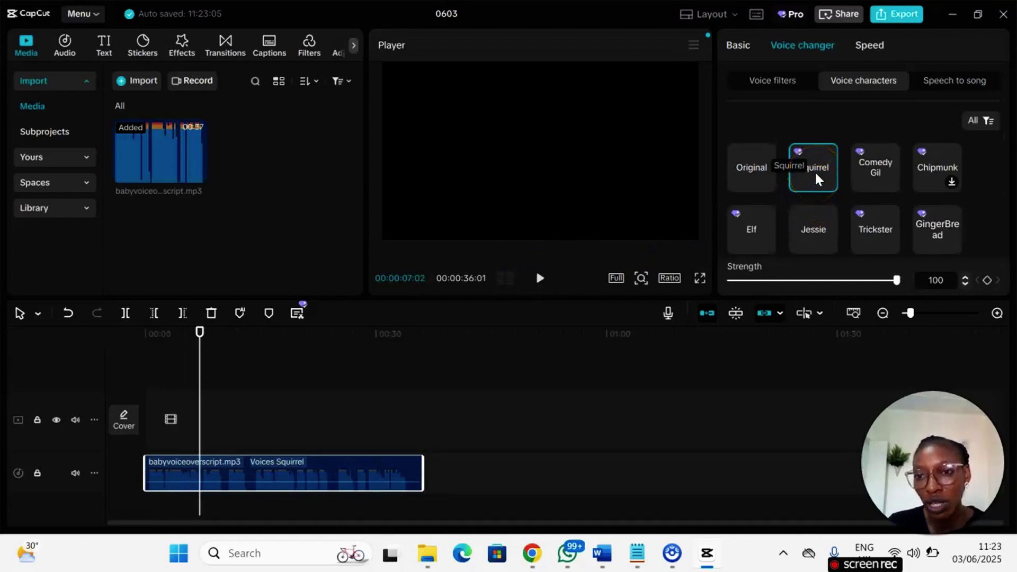
{"action": "scroll", "coordinate": [892, 212], "scroll_direction": "down", "scroll_amount": 3}
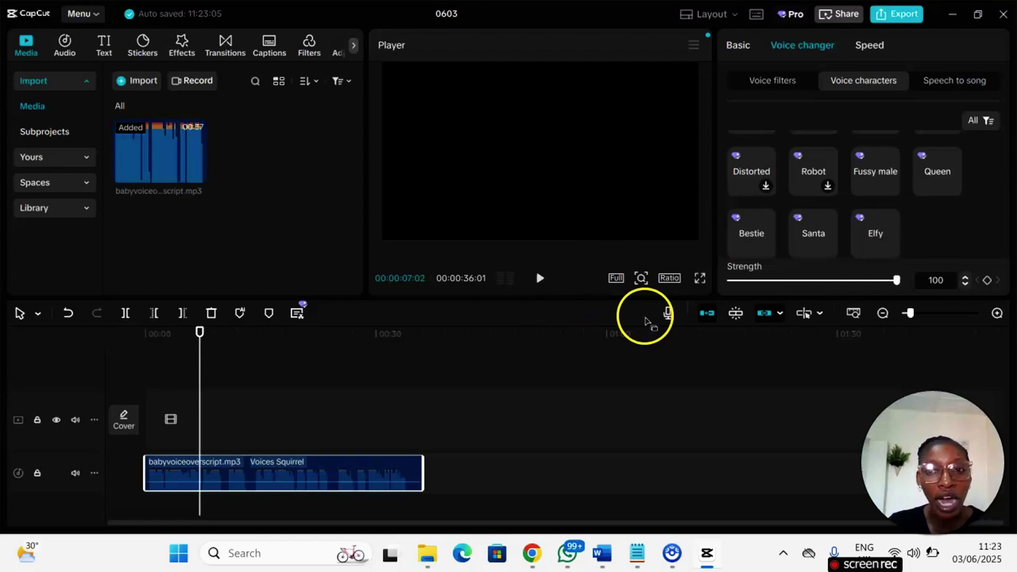
{"action": "scroll", "coordinate": [831, 209], "scroll_direction": "up", "scroll_amount": 3}
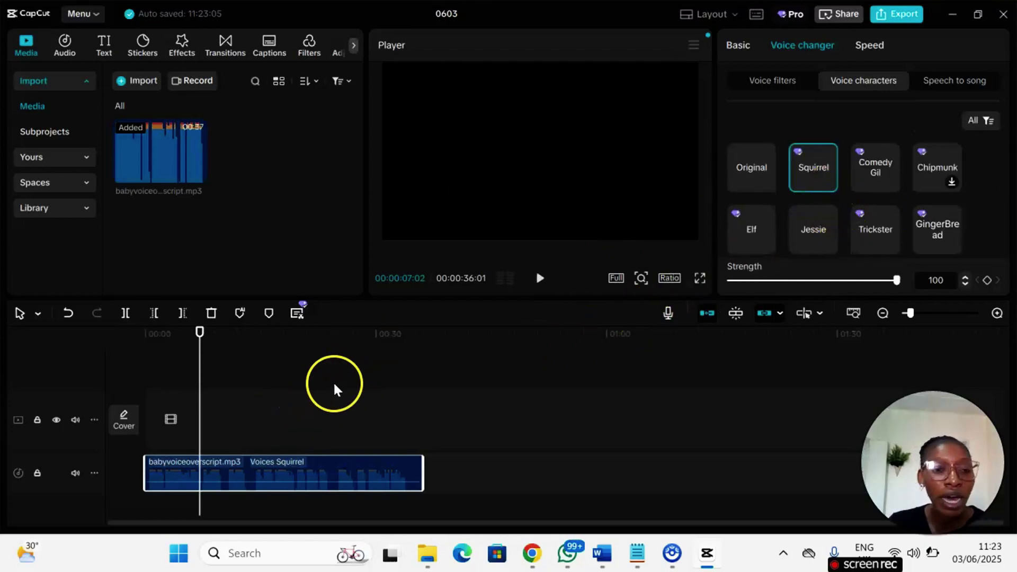
{"action": "left_click", "coordinate": [390, 351]}
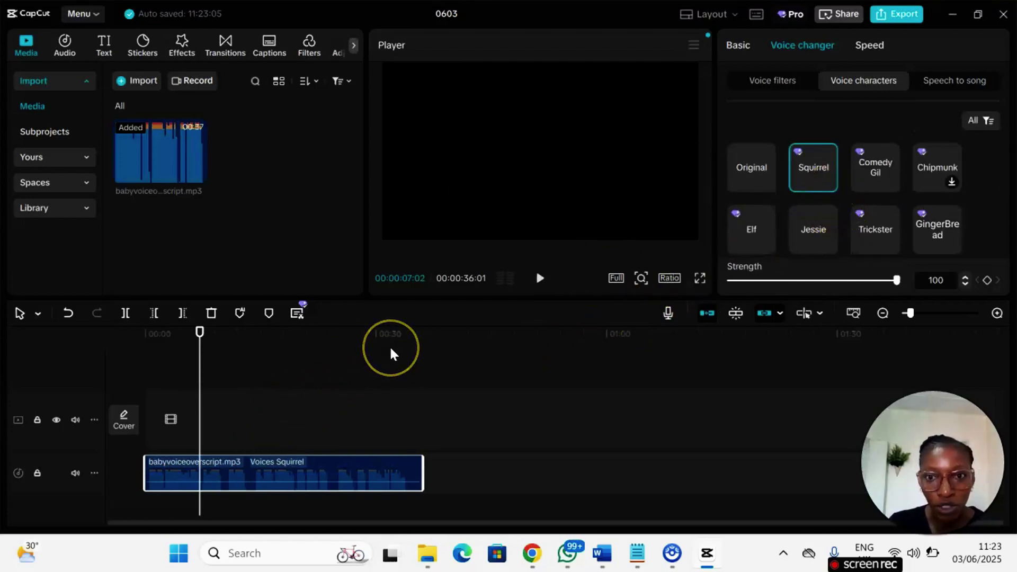
Export project 0603 as a 2K, 30fps mp4 video.
{"action": "left_click", "coordinate": [898, 19]}
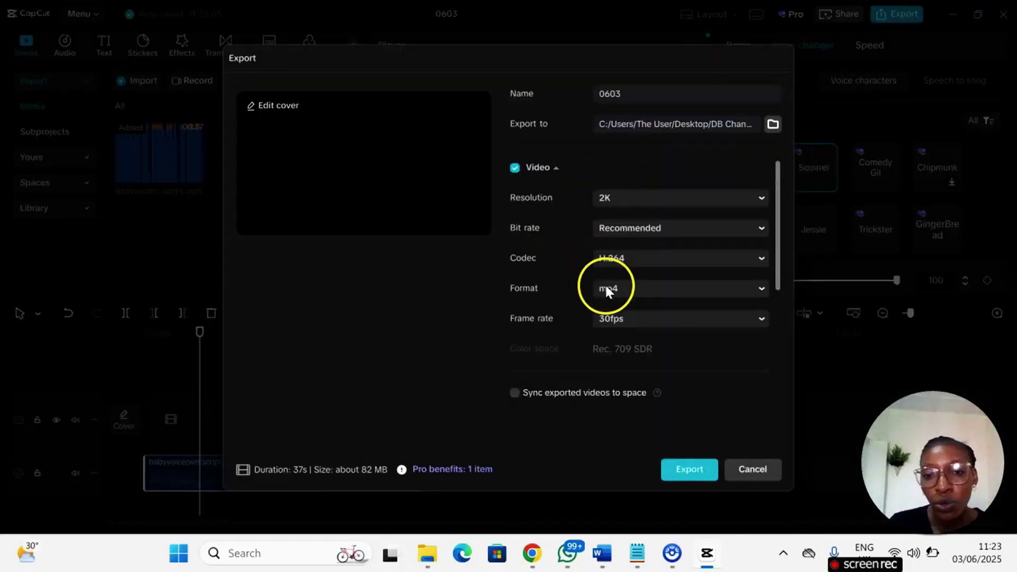
{"action": "left_click", "coordinate": [606, 289]}
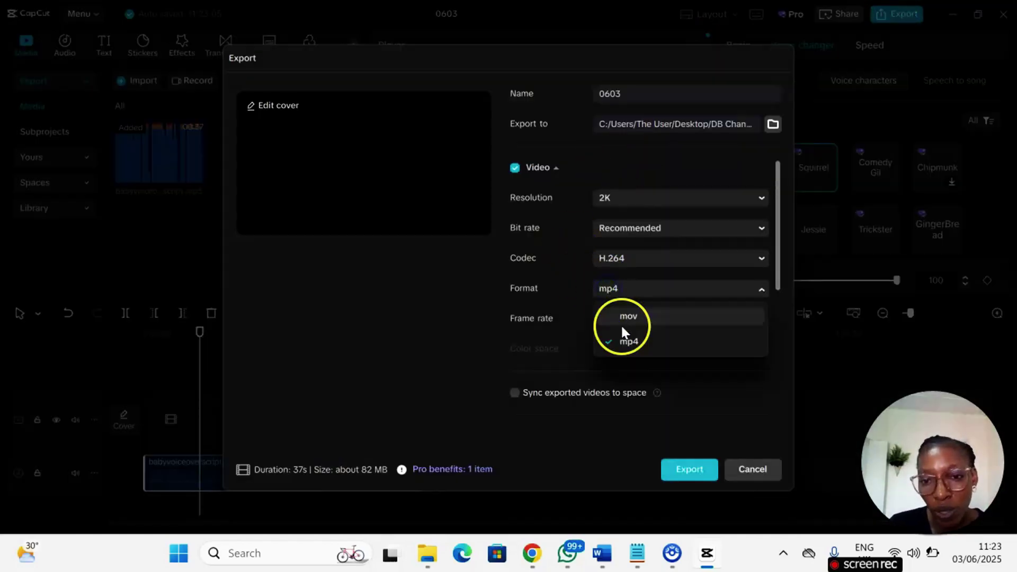
{"action": "left_click", "coordinate": [551, 303]}
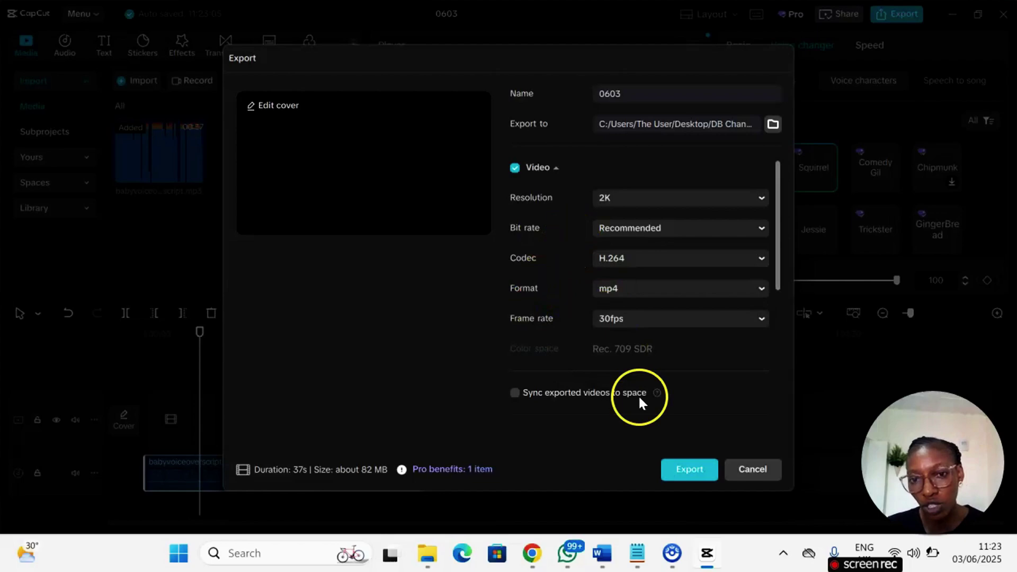
{"action": "left_click", "coordinate": [669, 468]}
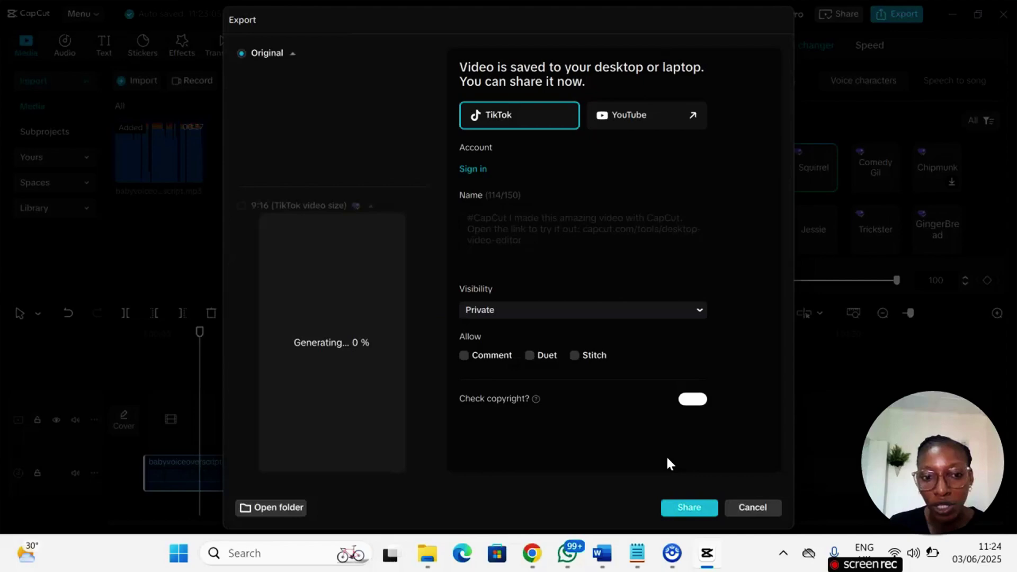
Close the export window, then search 'mp4 to mp3' in a new Chrome tab to reach FreeConvert.
{"action": "left_click", "coordinate": [739, 507]}
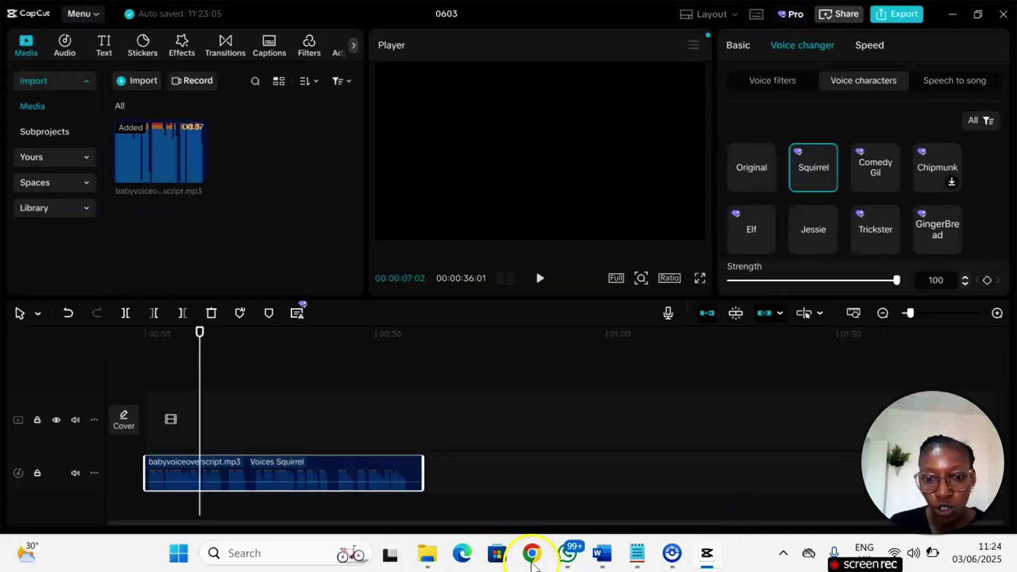
{"action": "left_click", "coordinate": [531, 553]}
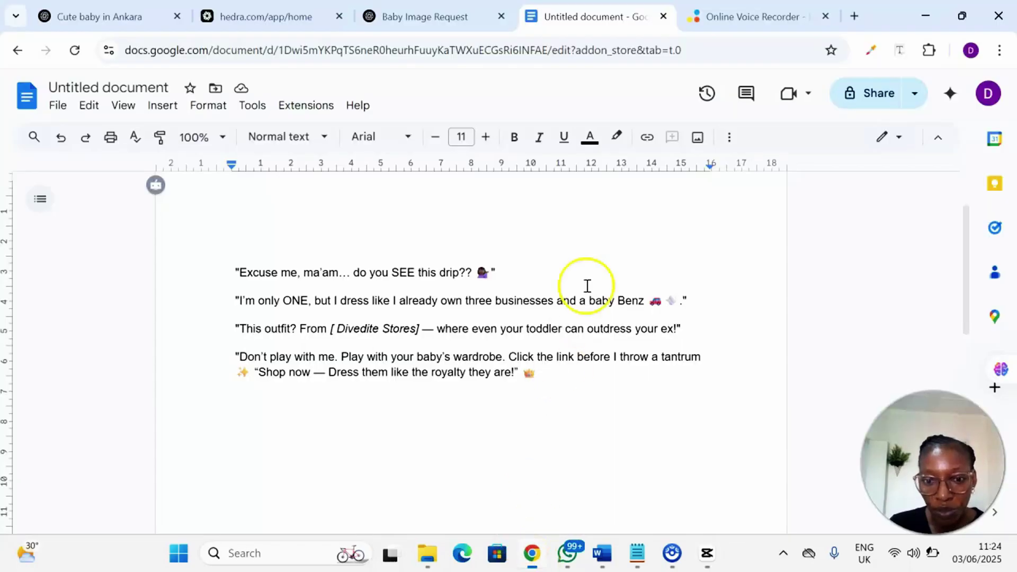
{"action": "left_click", "coordinate": [853, 16]}
{"action": "left_click", "coordinate": [727, 47]}
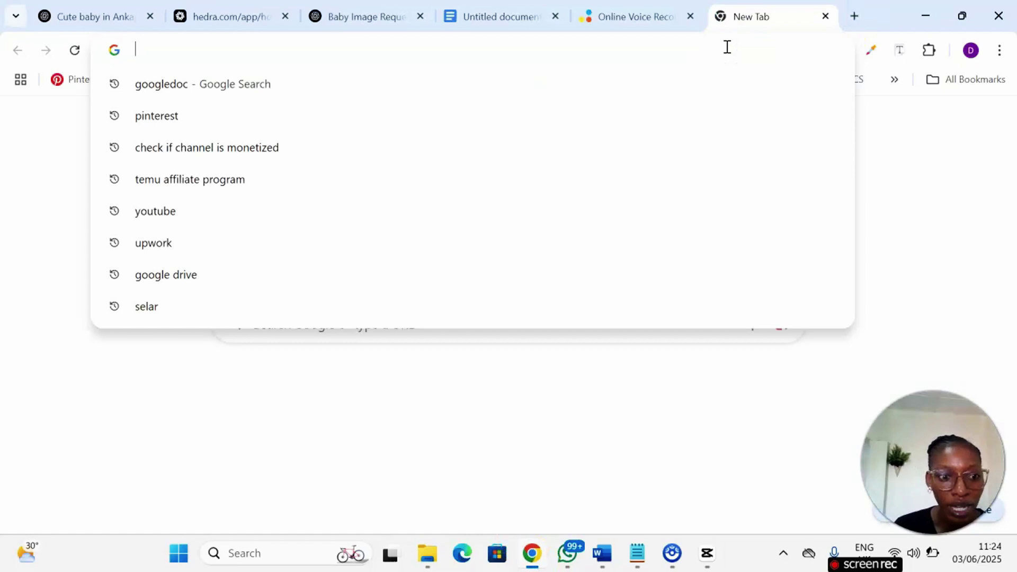
{"action": "type", "text": "mp4"}
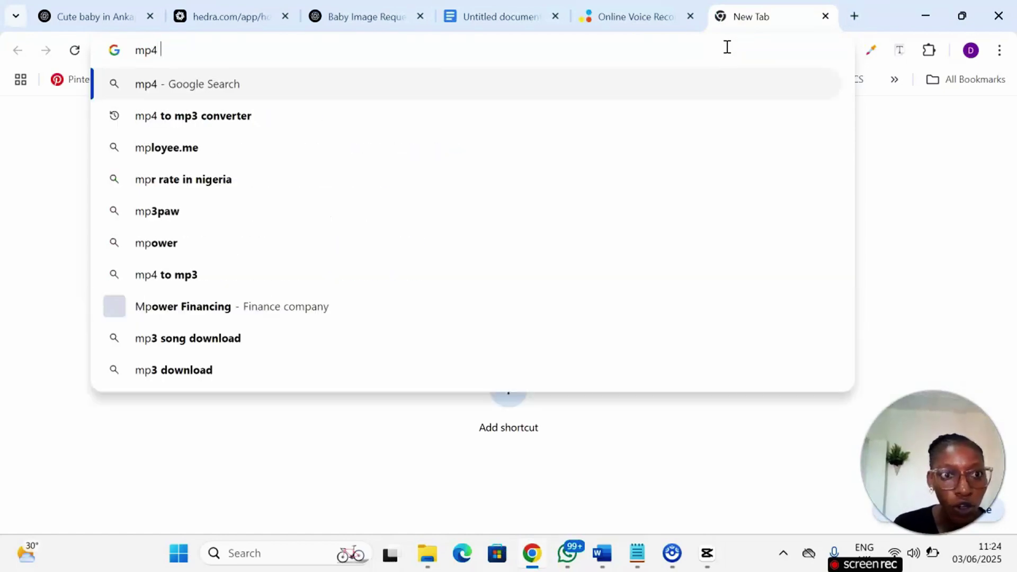
{"action": "type", "text": " to mp3"}
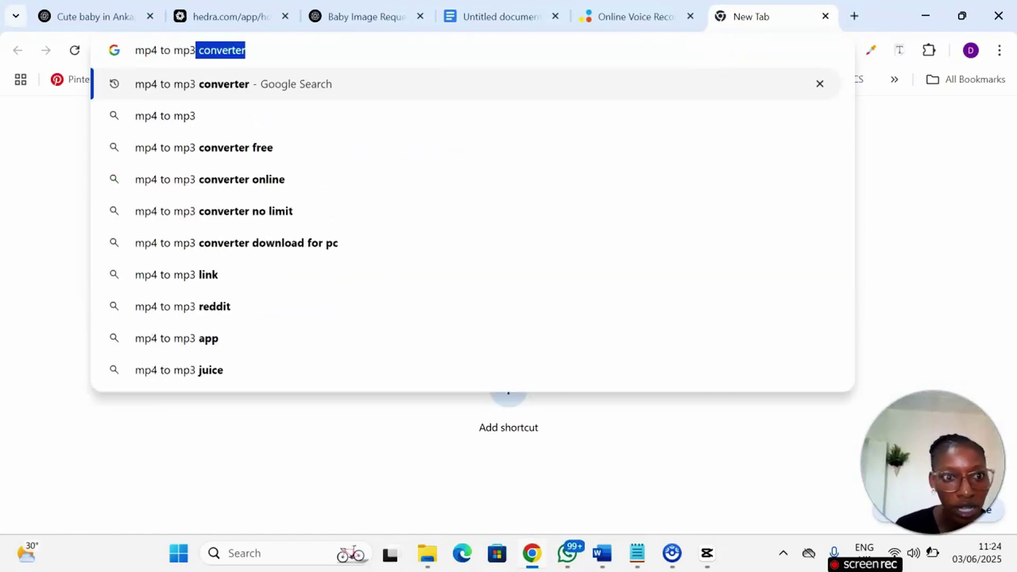
{"action": "left_click", "coordinate": [372, 83]}
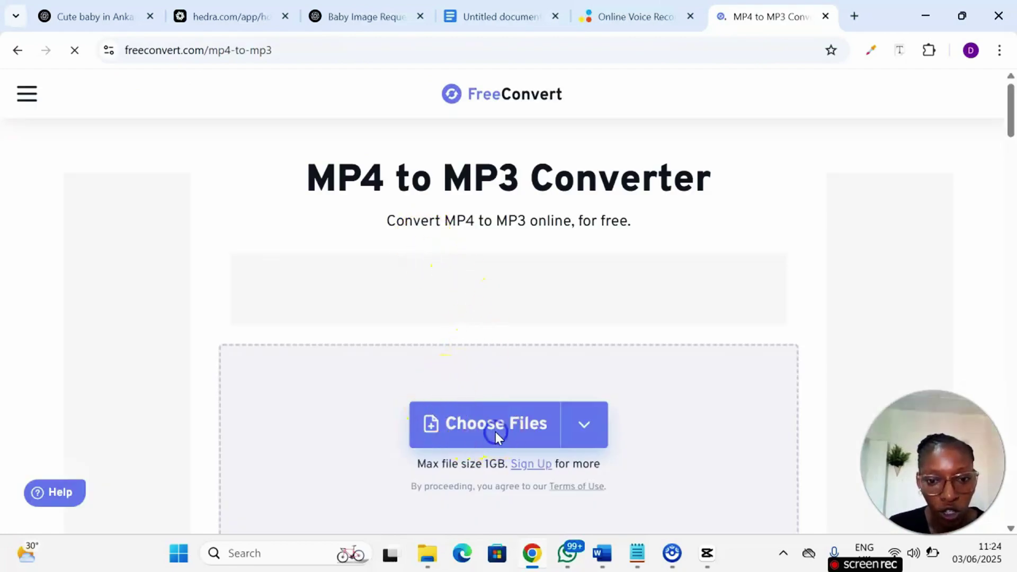
Upload the babytalking video file to FreeConvert's converter.
{"action": "left_click", "coordinate": [479, 417]}
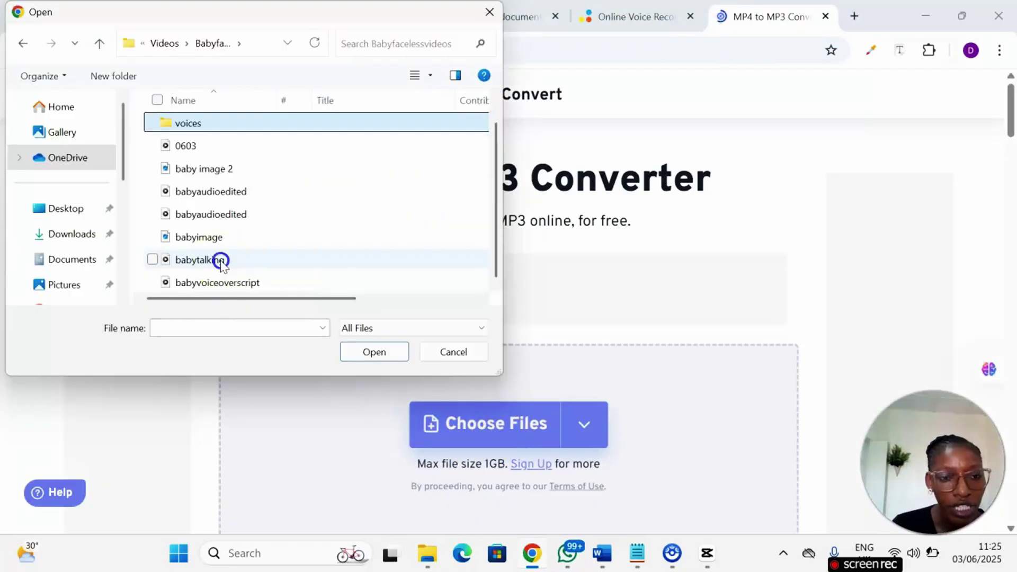
{"action": "left_click", "coordinate": [221, 262]}
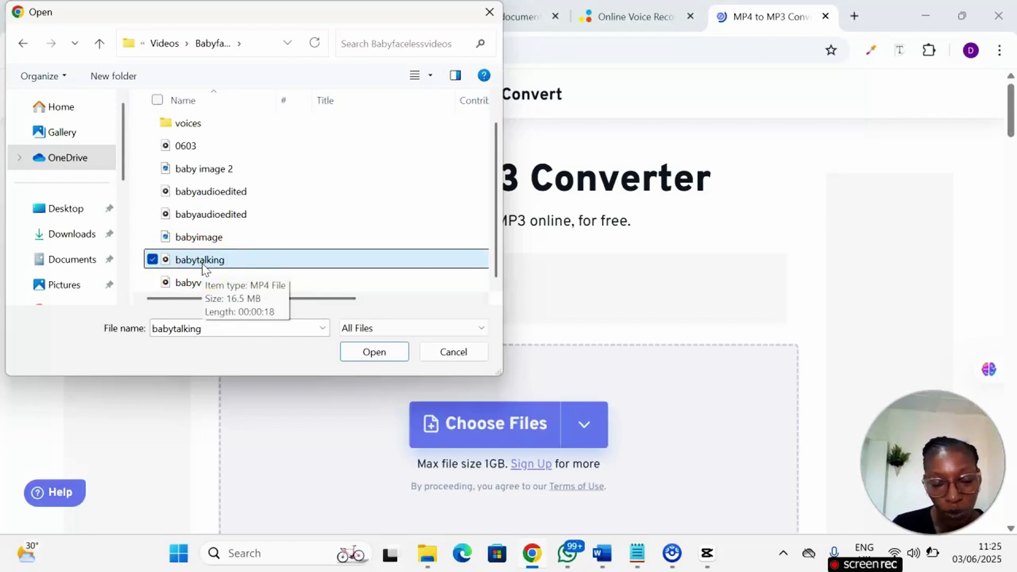
{"action": "left_click", "coordinate": [202, 264]}
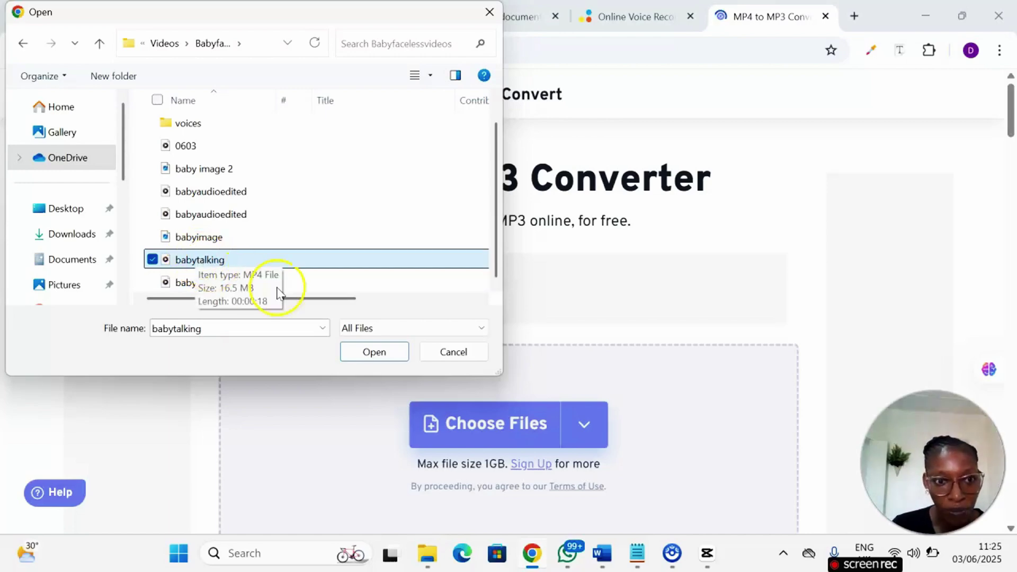
{"action": "left_click", "coordinate": [363, 352]}
{"action": "left_click", "coordinate": [395, 349]}
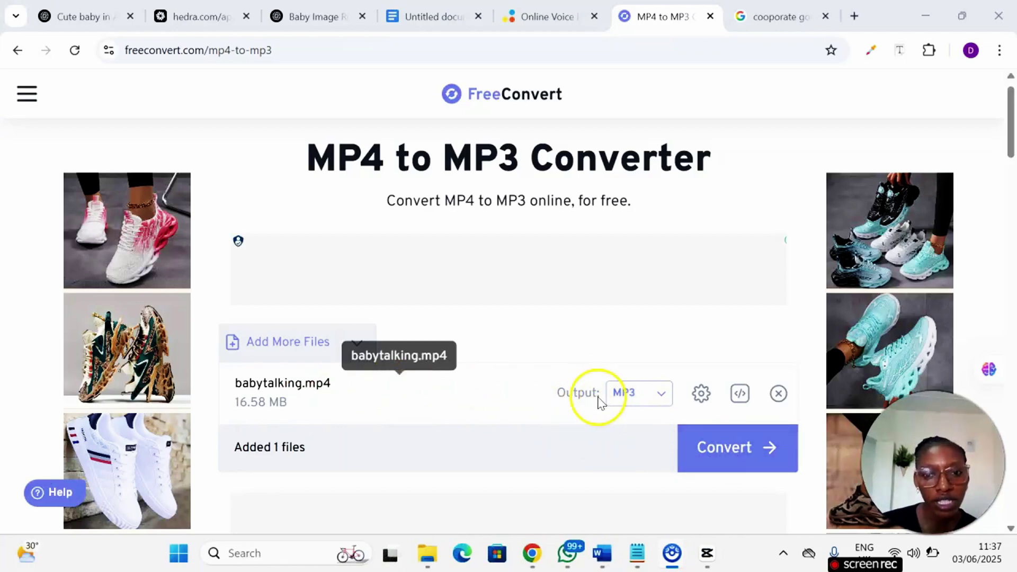
Convert it to MP3 and save the 289.33 KB babytalking.mp3 to the device.
{"action": "left_click", "coordinate": [724, 466]}
{"action": "left_click", "coordinate": [724, 466]}
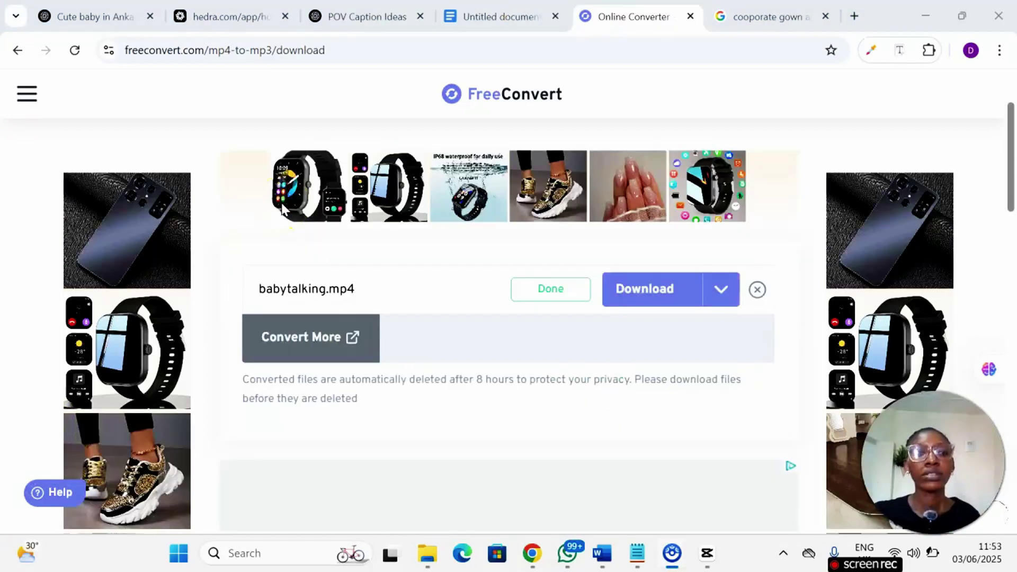
{"action": "left_click", "coordinate": [317, 193]}
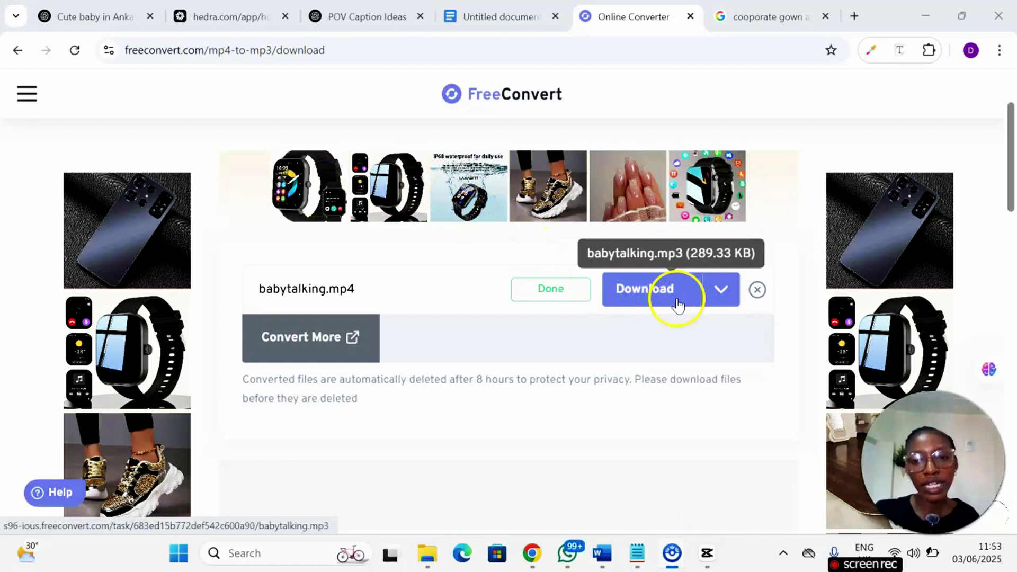
{"action": "left_click", "coordinate": [710, 295]}
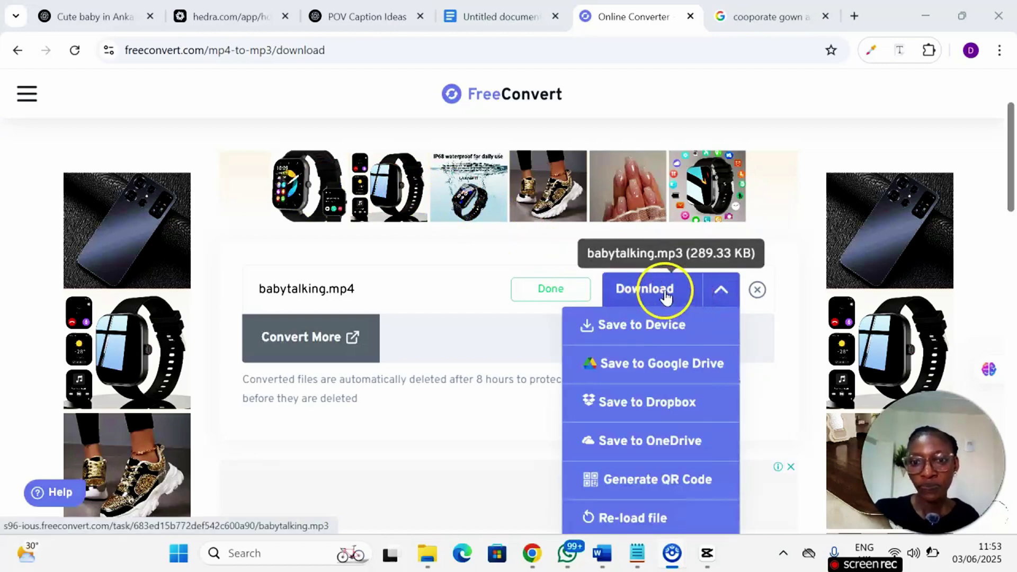
{"action": "left_click", "coordinate": [661, 324]}
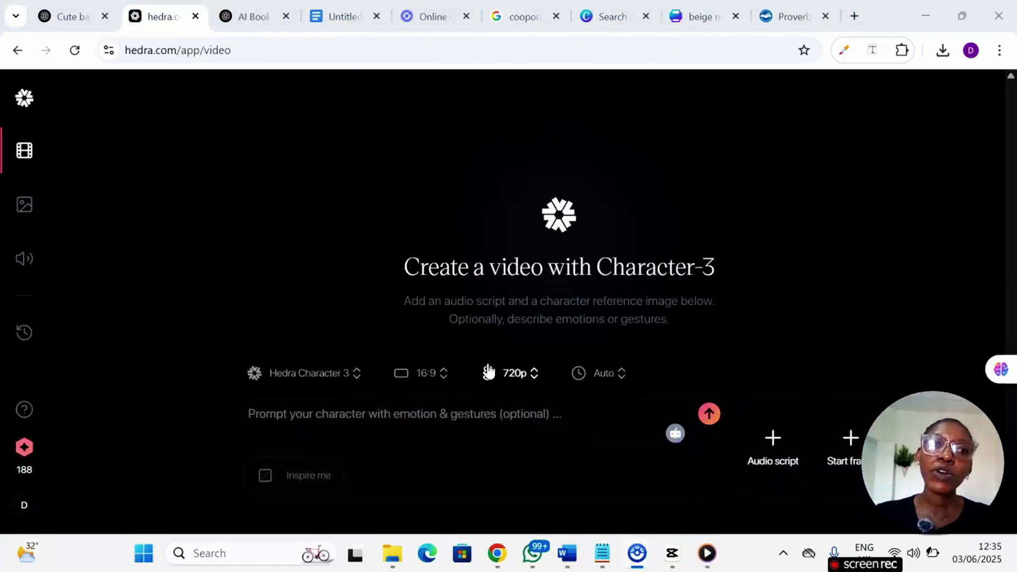
Switch the video's aspect ratio to 9:16 portrait.
{"action": "left_click", "coordinate": [427, 374]}
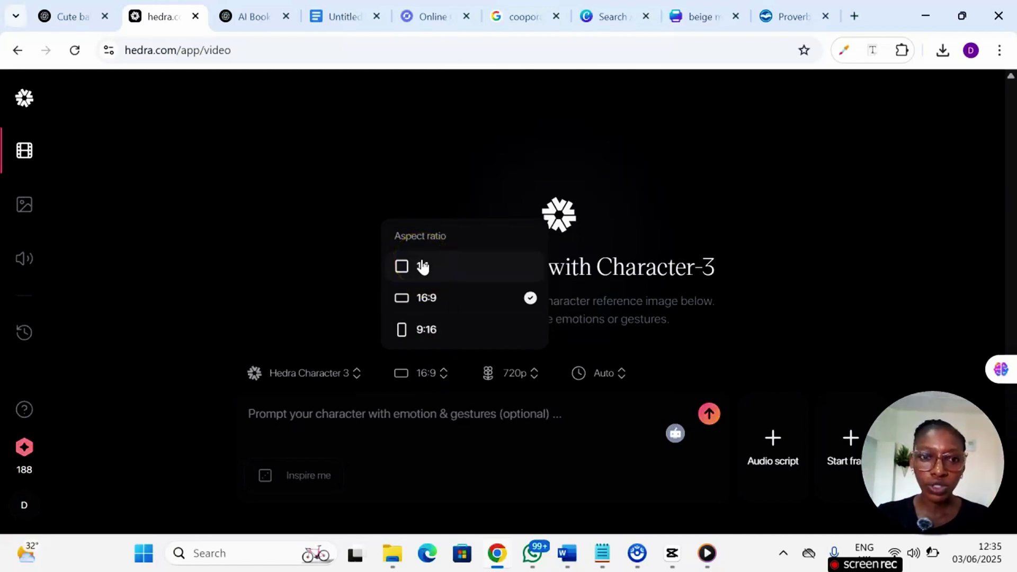
{"action": "left_click_drag", "start_coordinate": [423, 267], "coordinate": [458, 308]}
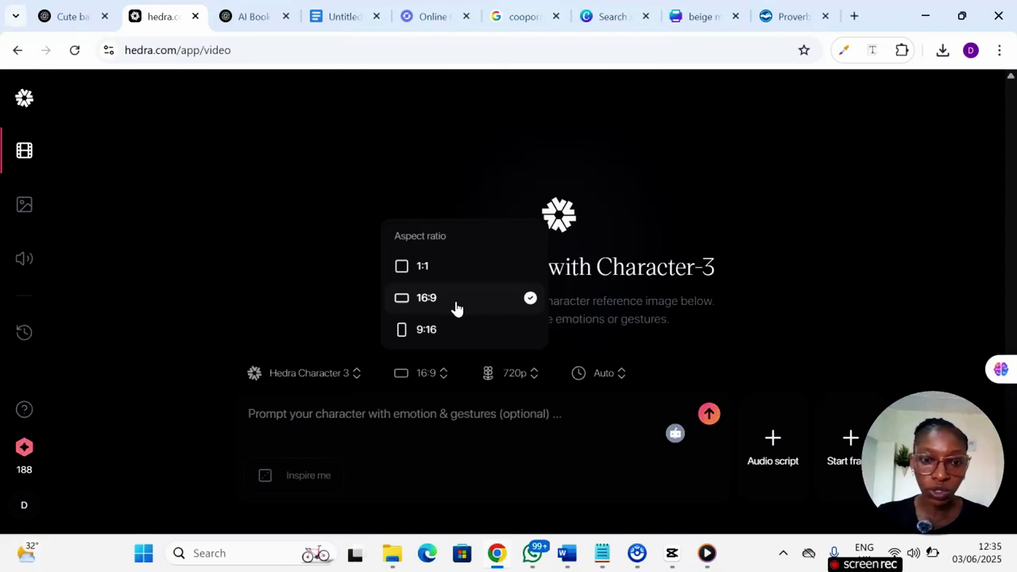
{"action": "left_click_drag", "start_coordinate": [422, 335], "coordinate": [426, 341]}
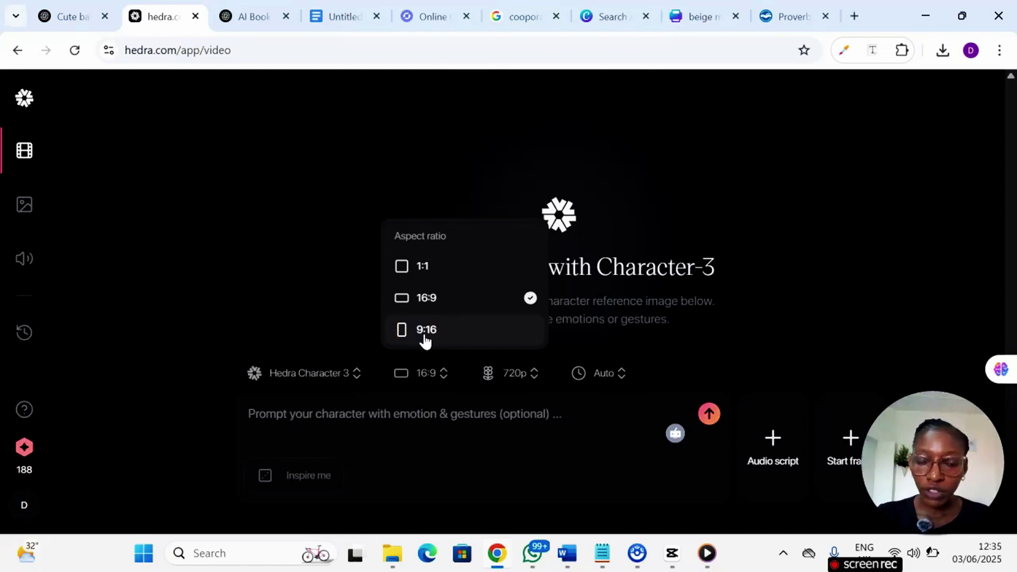
{"action": "mouse_move", "coordinate": [424, 337]}
{"action": "left_mouse_down"}
{"action": "mouse_move", "coordinate": [431, 342]}
{"action": "mouse_move", "coordinate": [433, 313]}
{"action": "mouse_move", "coordinate": [428, 333]}
{"action": "left_mouse_up"}
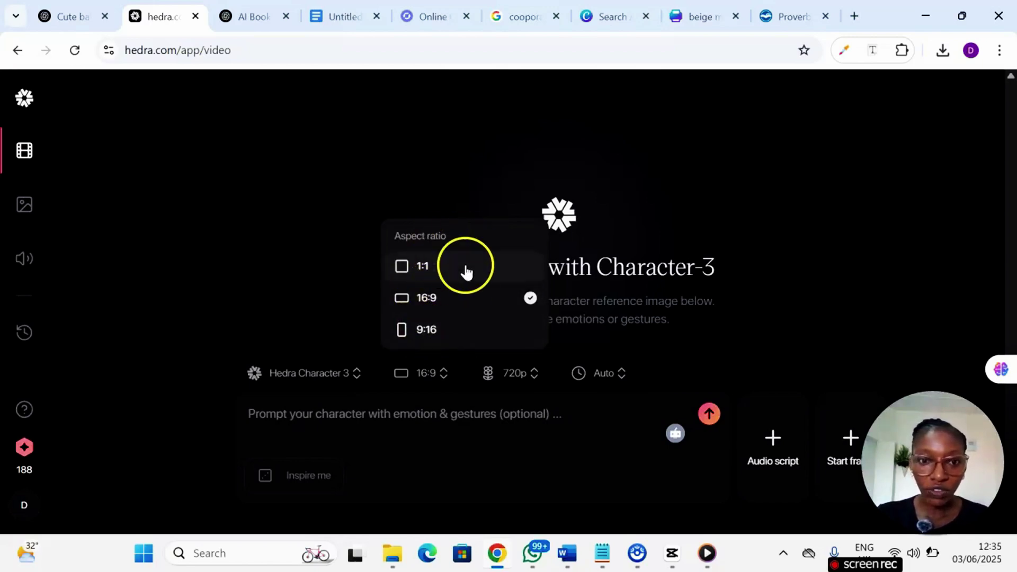
{"action": "left_click", "coordinate": [430, 335]}
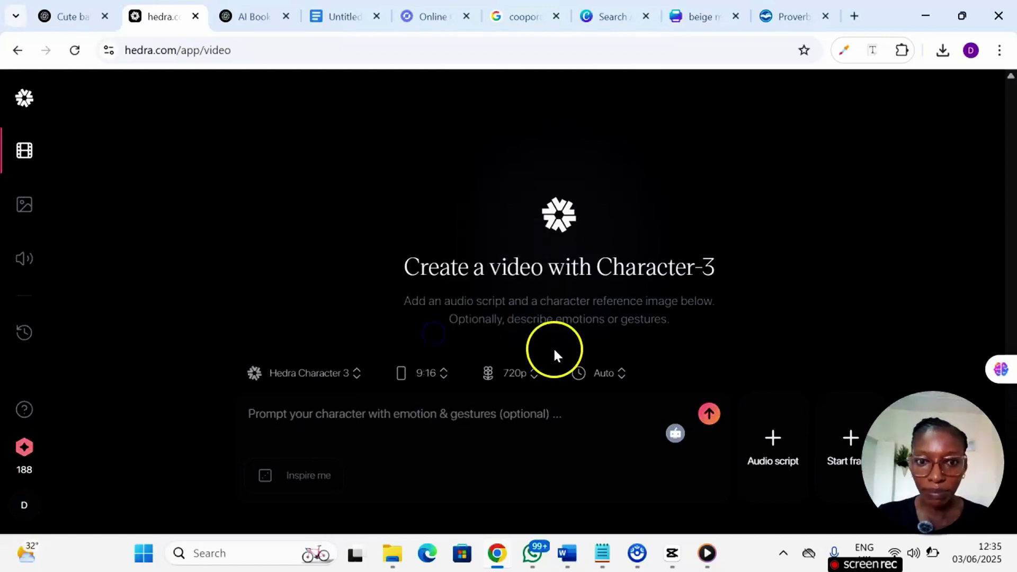
Keep 720p resolution and Auto duration, then bring up the start frame options.
{"action": "left_click", "coordinate": [523, 380]}
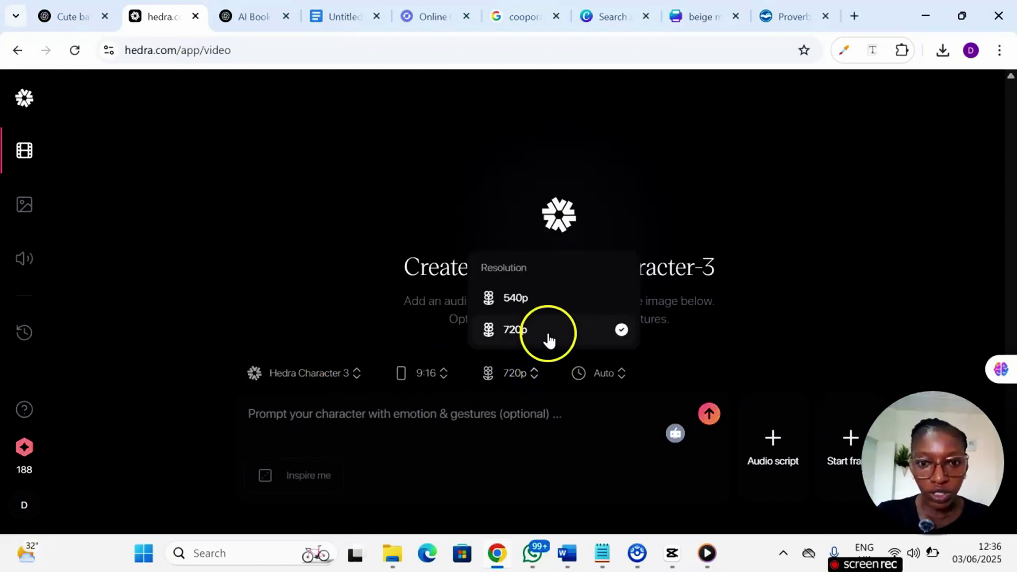
{"action": "left_click", "coordinate": [606, 391]}
{"action": "left_click", "coordinate": [558, 395]}
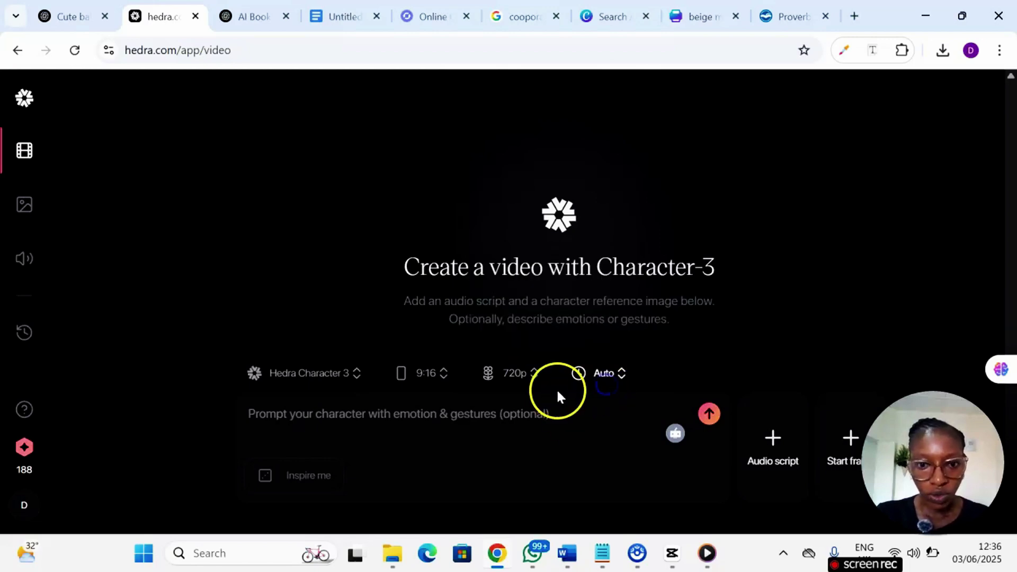
{"action": "left_click", "coordinate": [611, 388]}
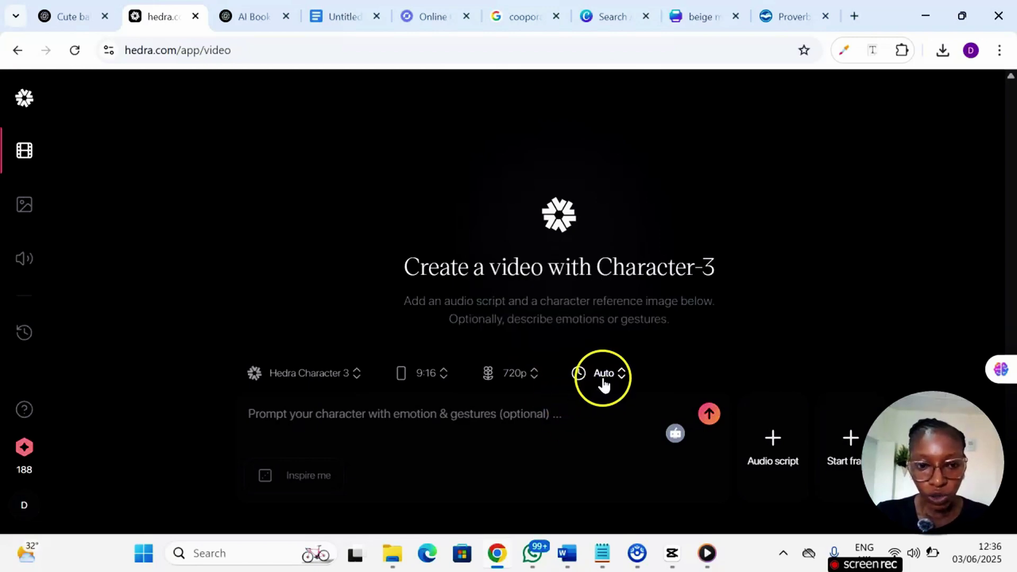
{"action": "left_click", "coordinate": [844, 433]}
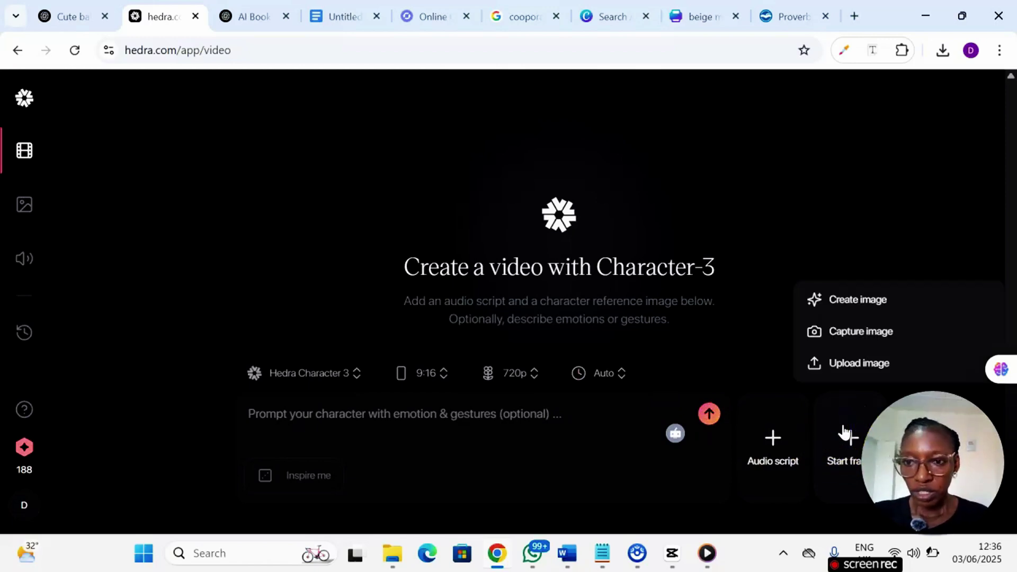
Upload baby image 2 from the Babyfacelessvideos folder as the start frame.
{"action": "left_click", "coordinate": [853, 367]}
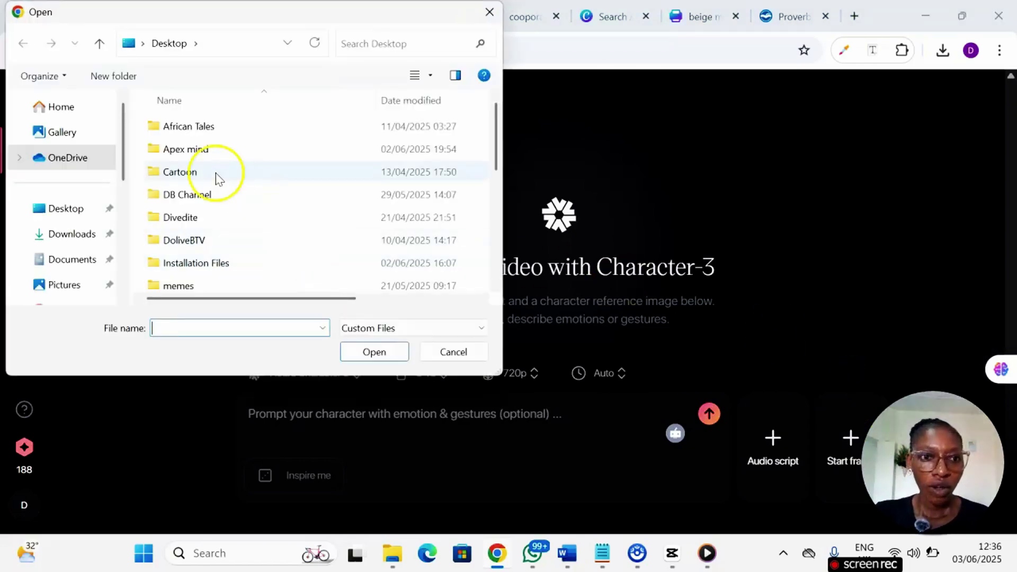
{"action": "scroll", "coordinate": [219, 179], "scroll_direction": "down", "scroll_amount": 8}
{"action": "scroll", "coordinate": [191, 243], "scroll_direction": "up", "scroll_amount": 8}
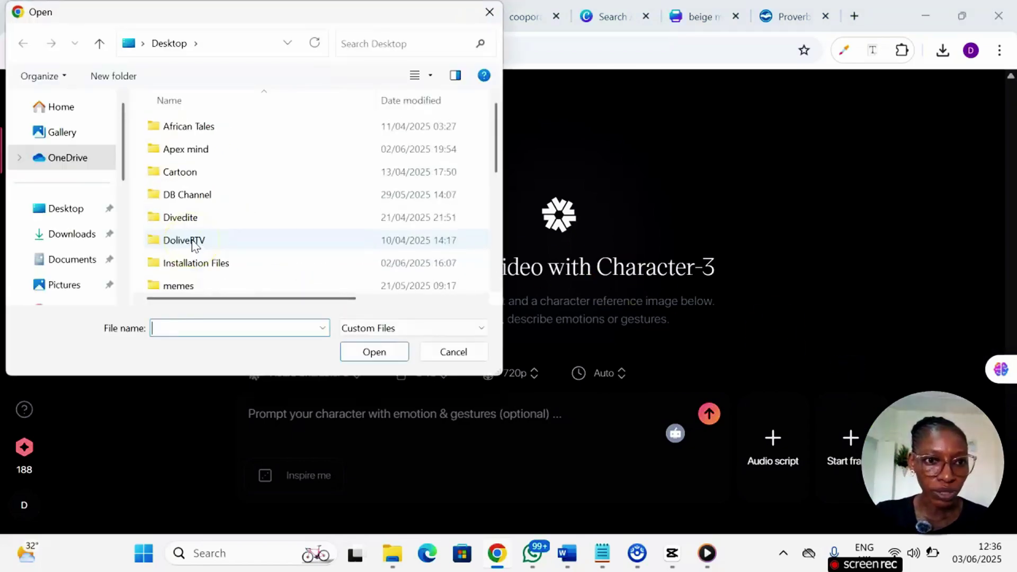
{"action": "left_click", "coordinate": [195, 170]}
{"action": "key", "text": "p"}
{"action": "left_click", "coordinate": [196, 161]}
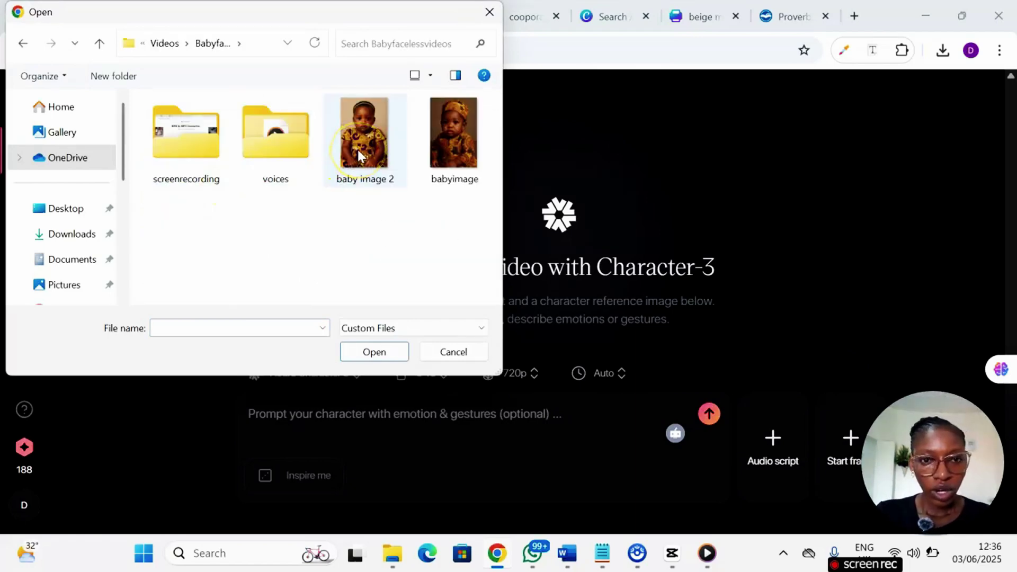
{"action": "left_click", "coordinate": [359, 155]}
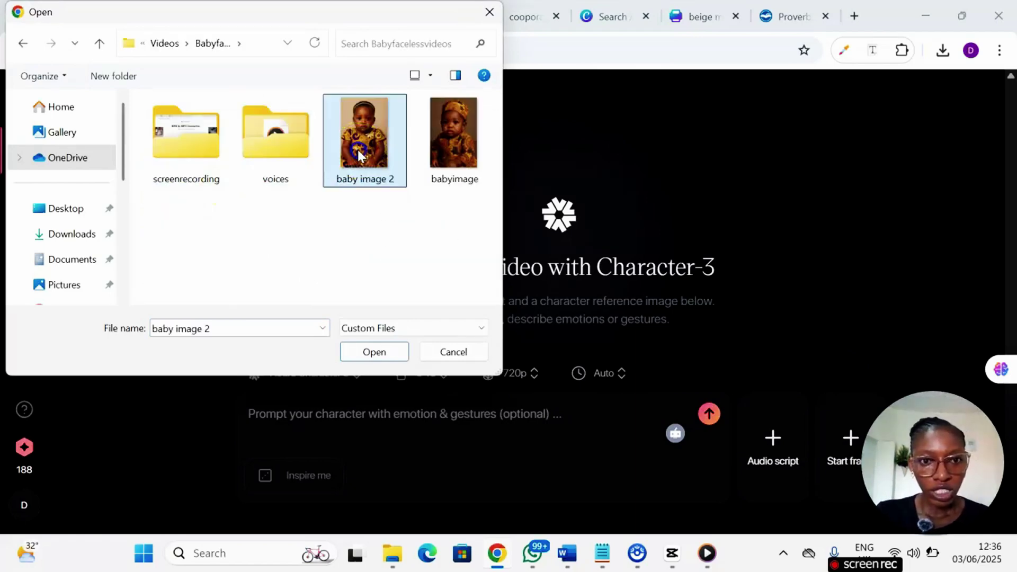
{"action": "left_click", "coordinate": [374, 352]}
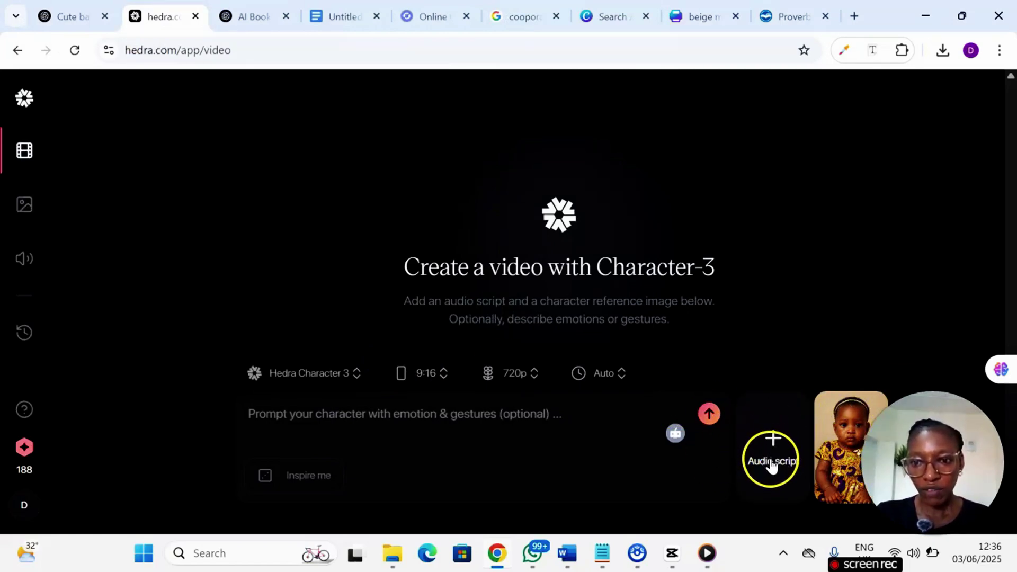
Upload babytalkingmp3 as the audio script, attaching an 18-second clip, and close the panel.
{"action": "left_click", "coordinate": [772, 441]}
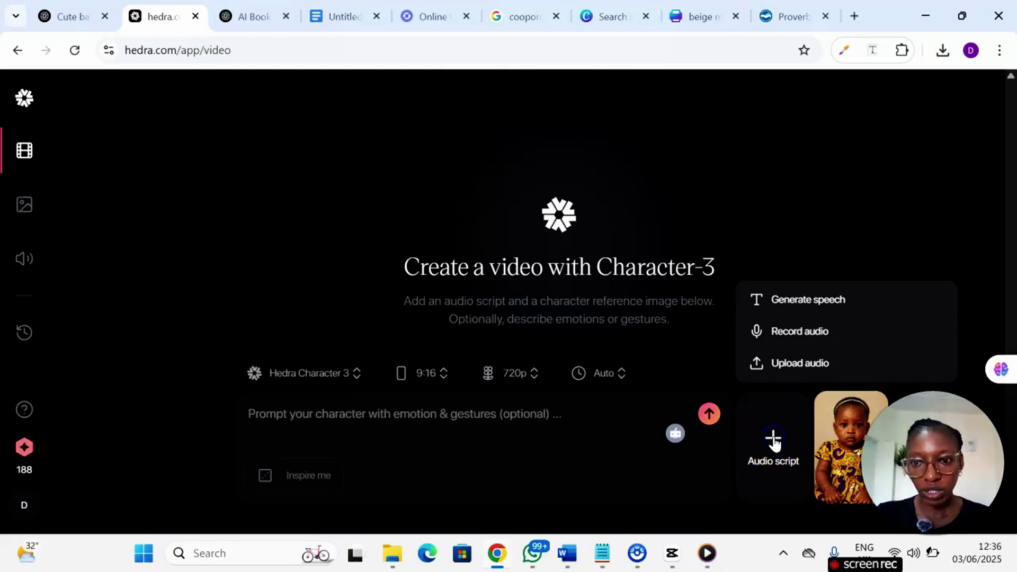
{"action": "left_click", "coordinate": [794, 366]}
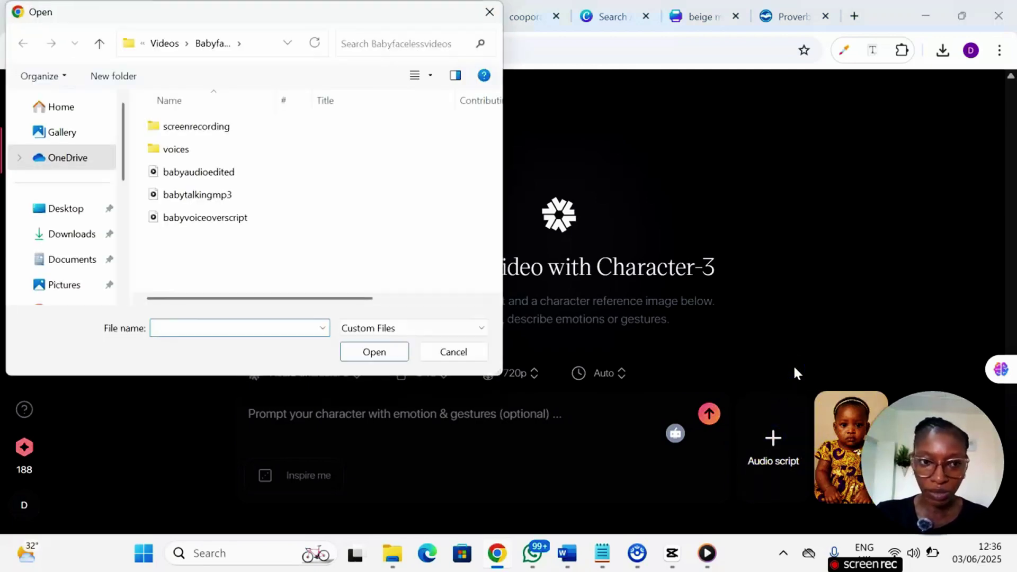
{"action": "left_click", "coordinate": [233, 197]}
{"action": "left_click", "coordinate": [372, 352]}
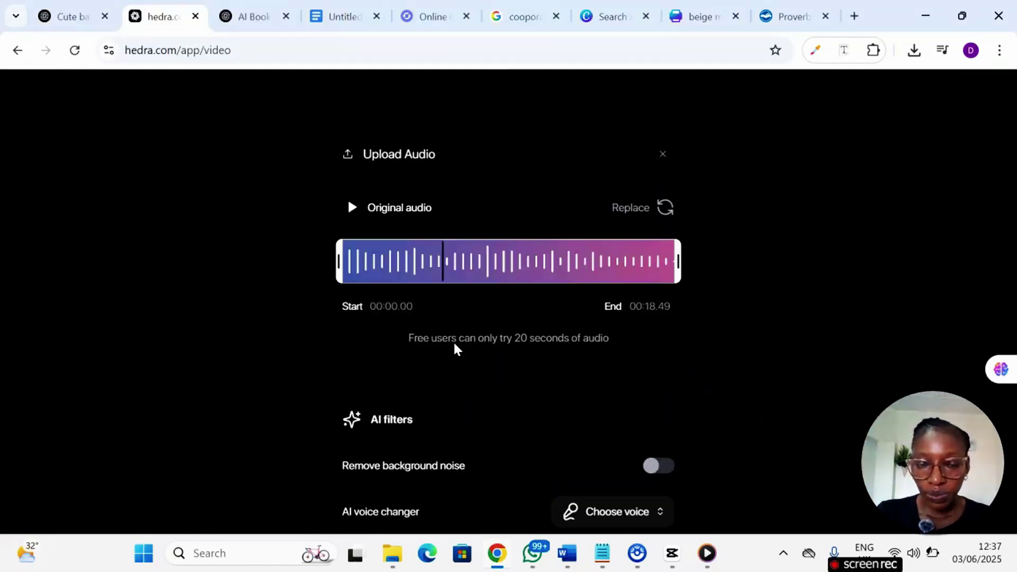
{"action": "left_click", "coordinate": [507, 354]}
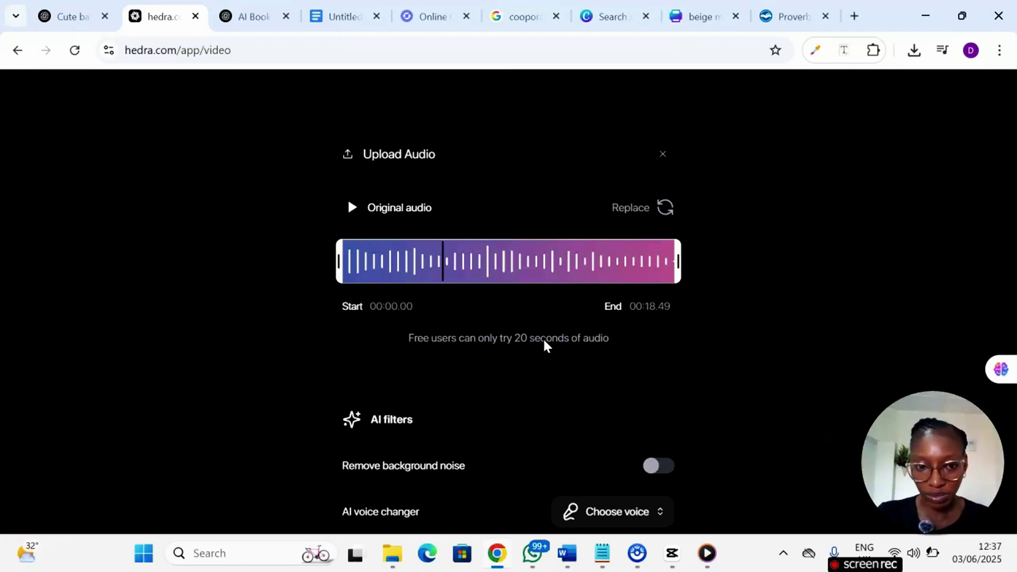
{"action": "left_click_drag", "start_coordinate": [369, 420], "coordinate": [418, 427]}
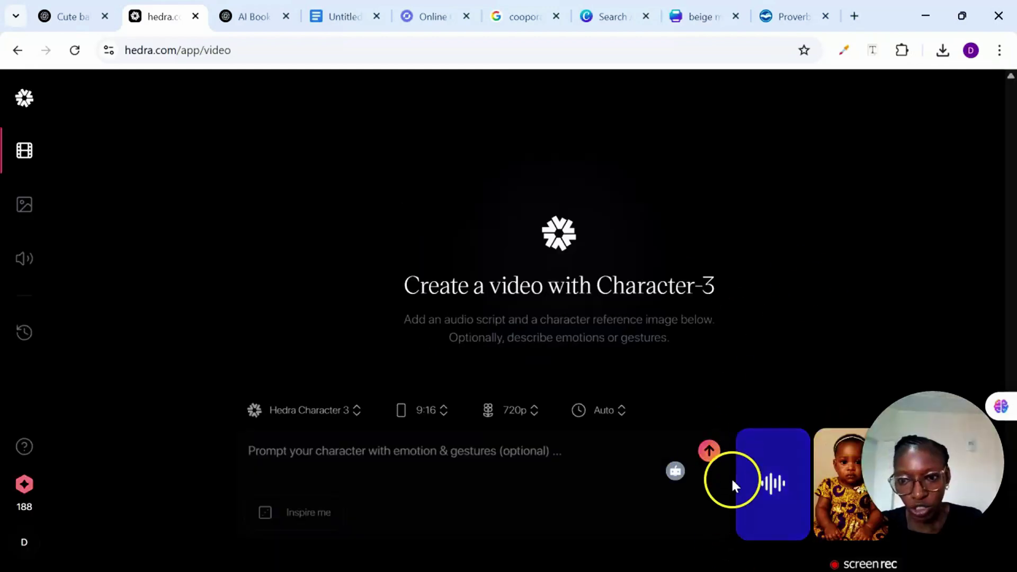
Use Inspire me to set the prompt 'Person waves their hands as at you with concern.' and submit.
{"action": "mouse_move", "coordinate": [767, 486]}
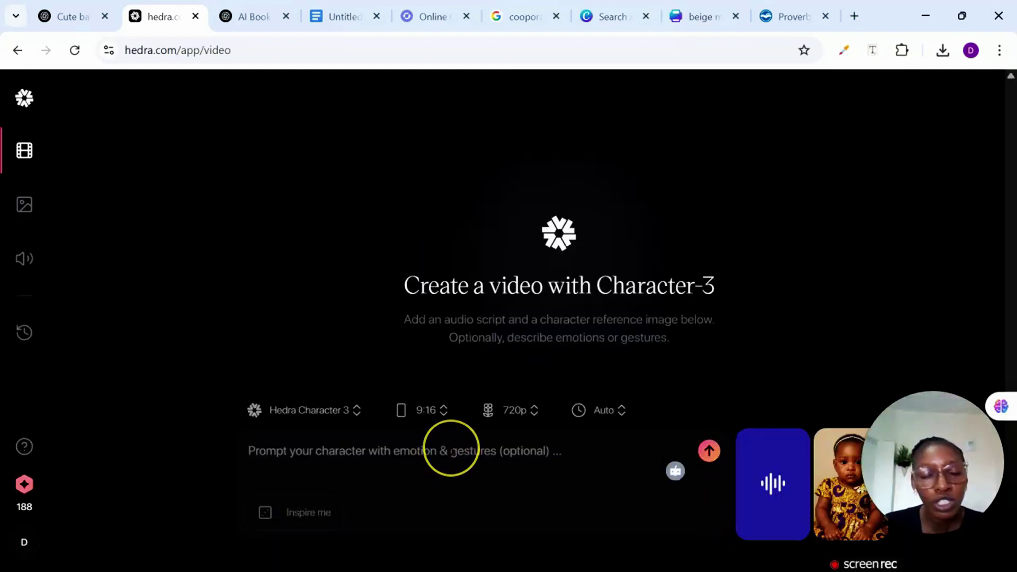
{"action": "left_click", "coordinate": [451, 450]}
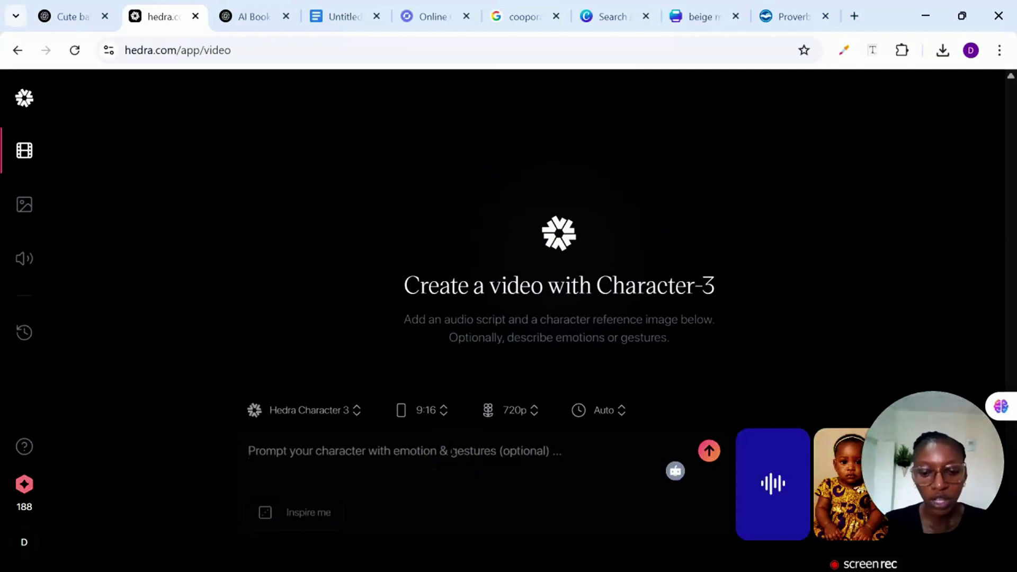
{"action": "type", "text": "move hands and body"}
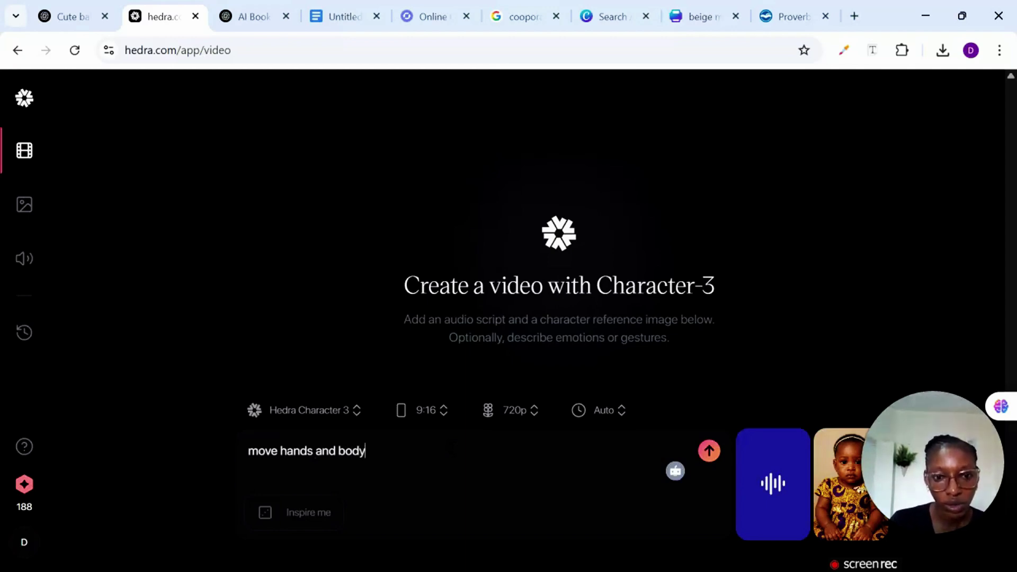
{"action": "left_click", "coordinate": [309, 514]}
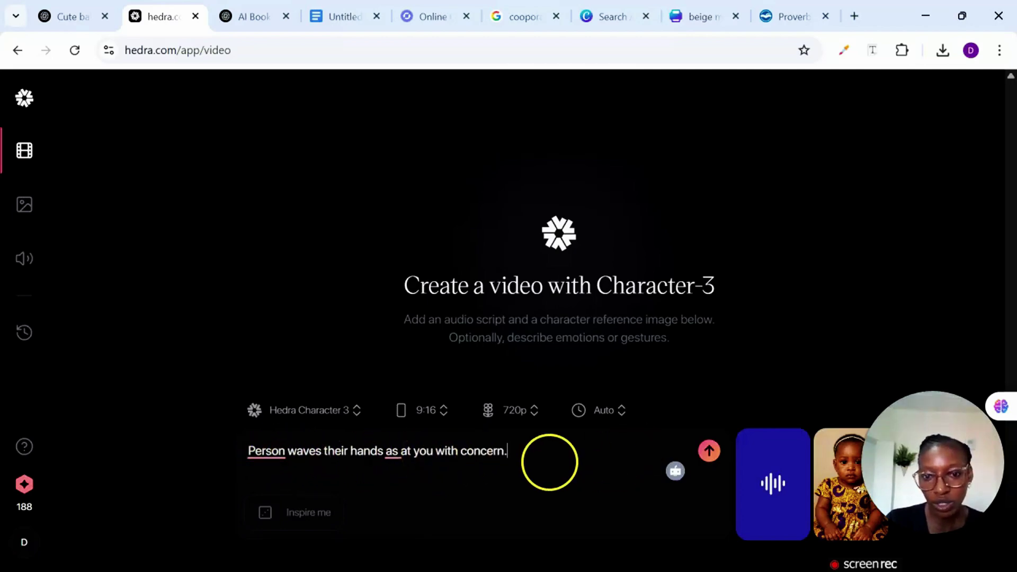
{"action": "left_click", "coordinate": [327, 523]}
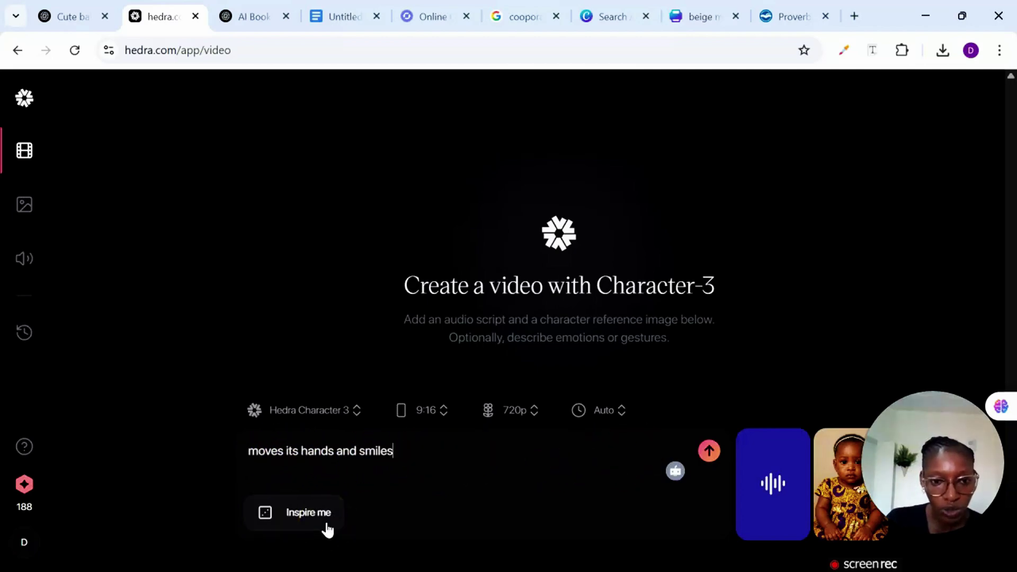
{"action": "left_click", "coordinate": [327, 528]}
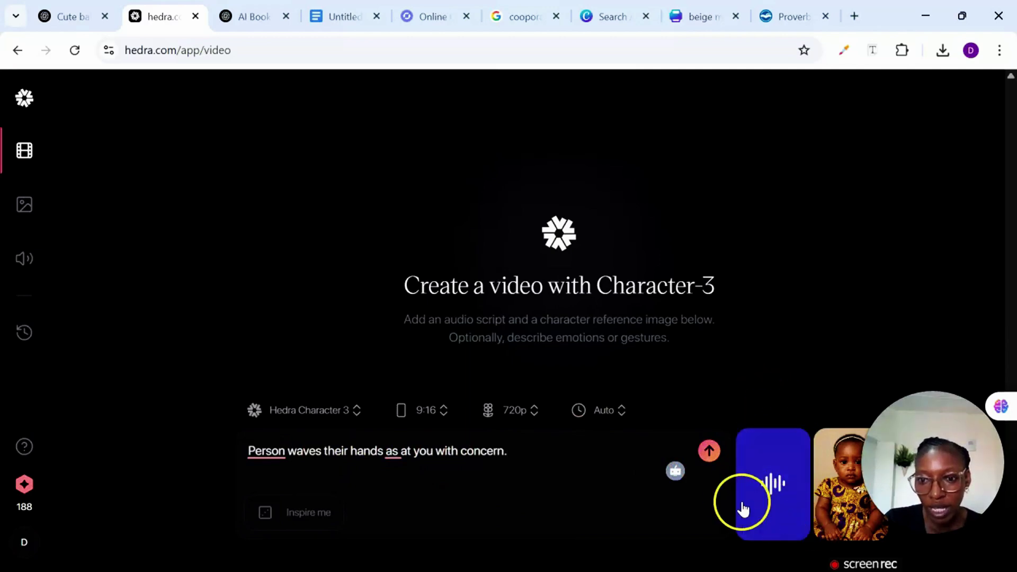
{"action": "left_click", "coordinate": [707, 452]}
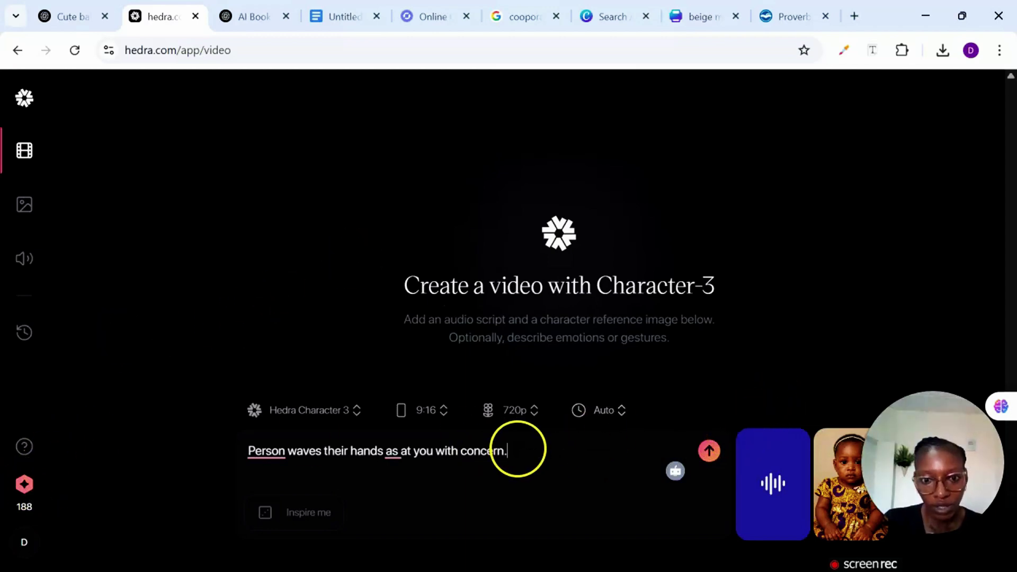
{"action": "mouse_move", "coordinate": [710, 452]}
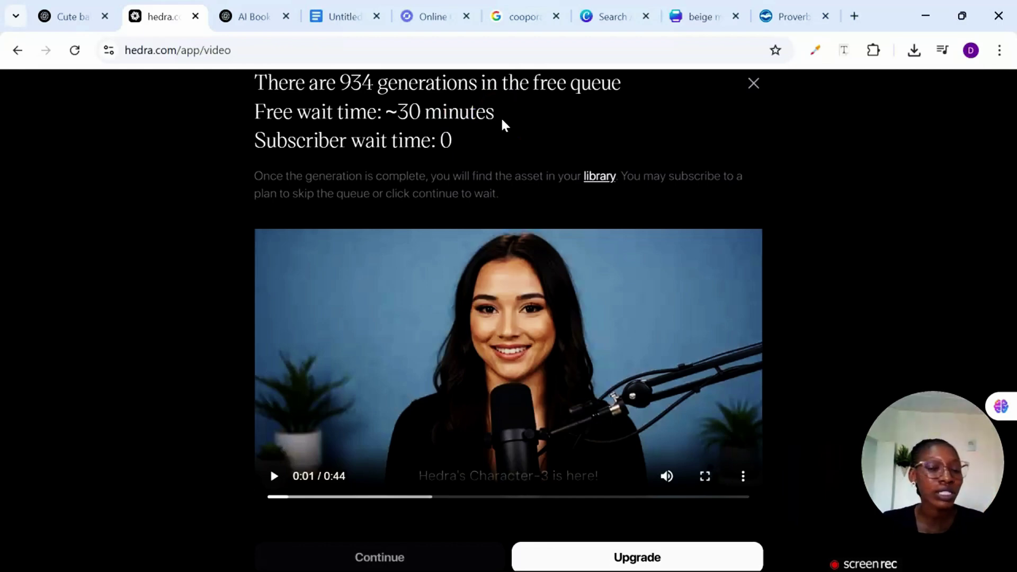
Dismiss the free-queue notice showing 934 generations ahead and about a 30-minute wait.
{"action": "mouse_move", "coordinate": [623, 567]}
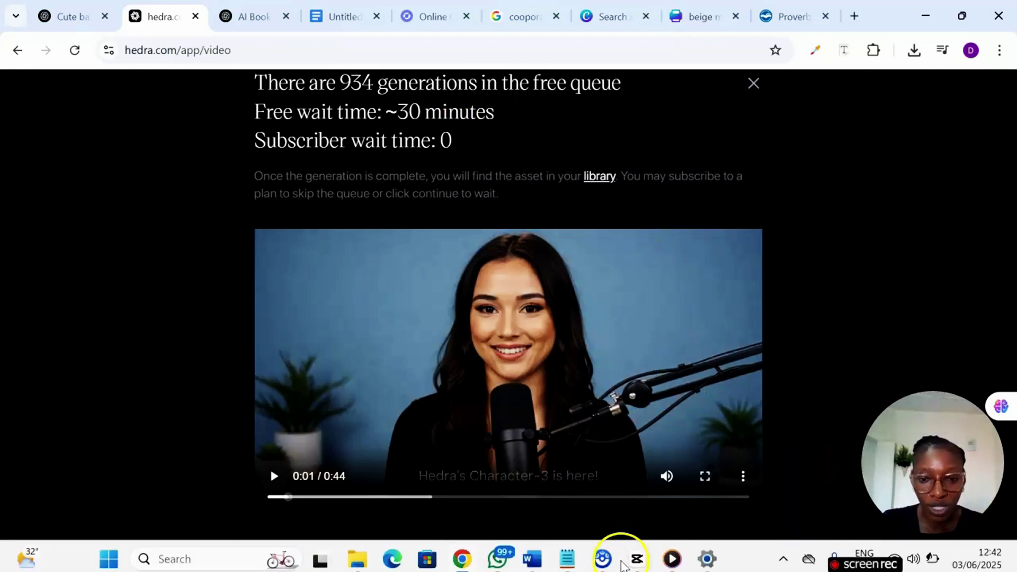
{"action": "key", "text": "Escape"}
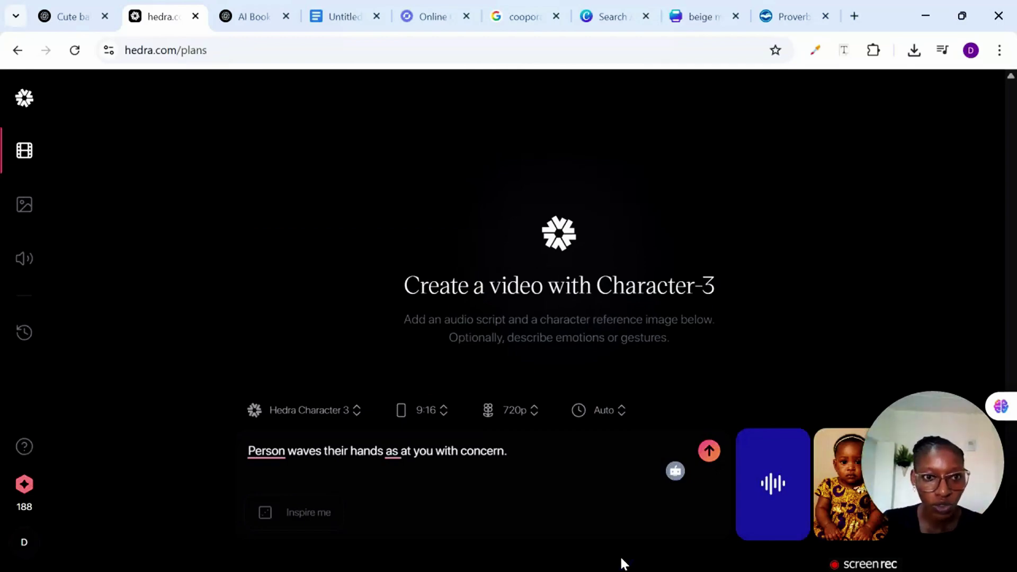
Review the plan cards, highlighting the Free plan's 300 credits and the Basic and Creator details.
{"action": "scroll", "coordinate": [106, 371], "scroll_direction": "down", "scroll_amount": 3}
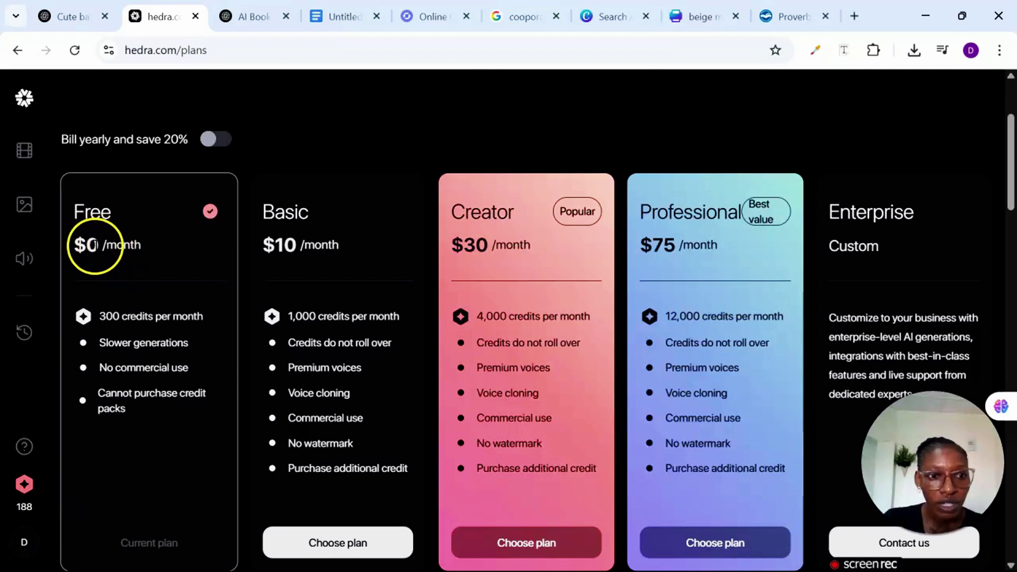
{"action": "left_click_drag", "start_coordinate": [98, 313], "coordinate": [139, 313]}
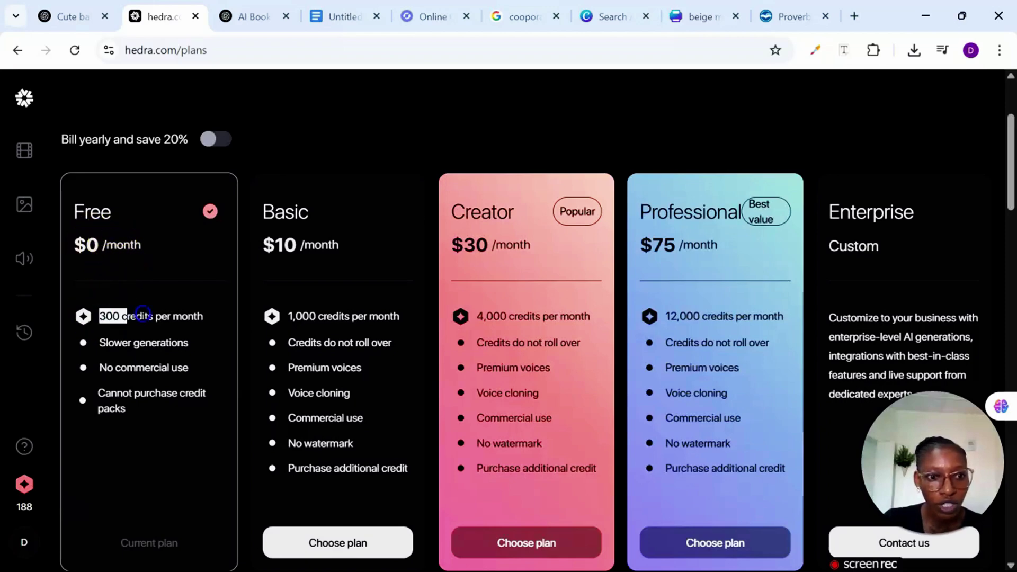
{"action": "left_click", "coordinate": [239, 320]}
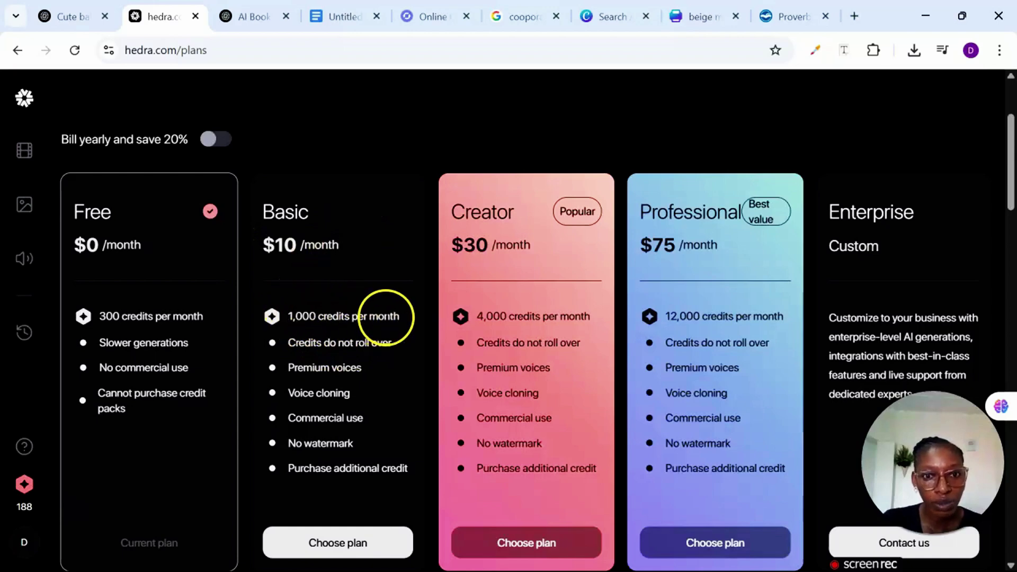
{"action": "left_click_drag", "start_coordinate": [521, 238], "coordinate": [499, 257]}
{"action": "left_click", "coordinate": [484, 337]}
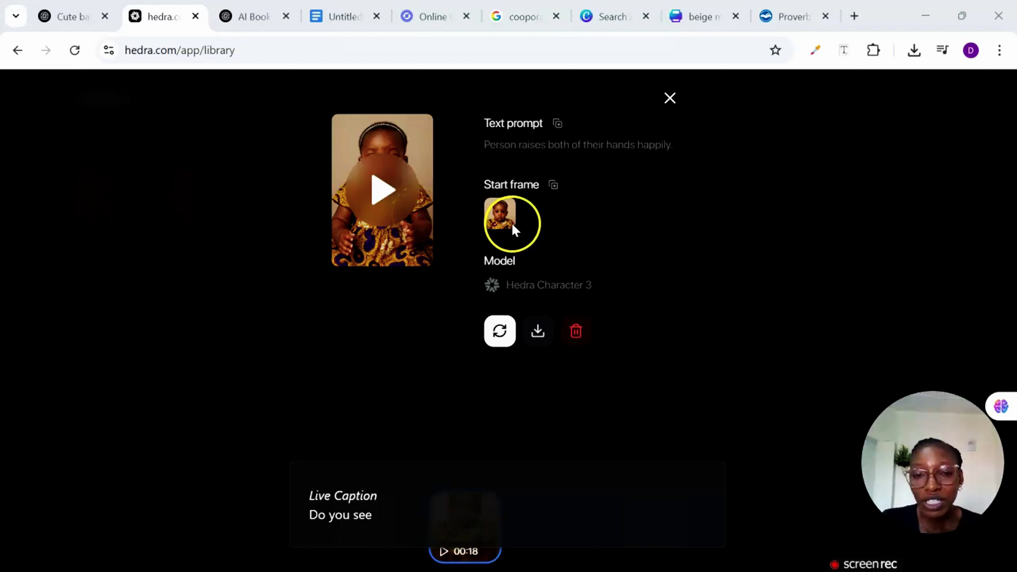
Download the baby video with watermark, dismiss Chrome's downloads prompt, and return to CapCut.
{"action": "left_click", "coordinate": [539, 337]}
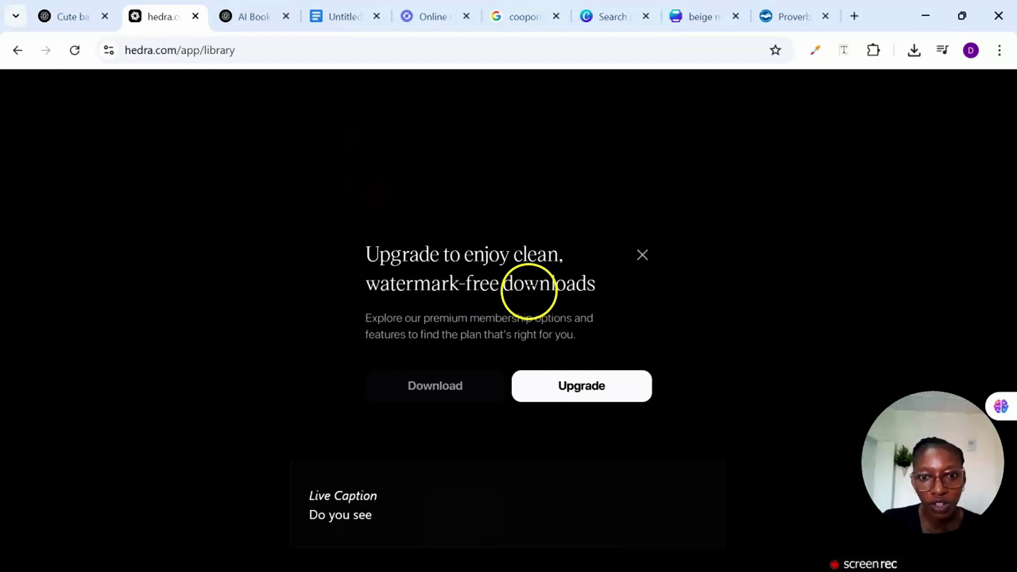
{"action": "left_click", "coordinate": [601, 386]}
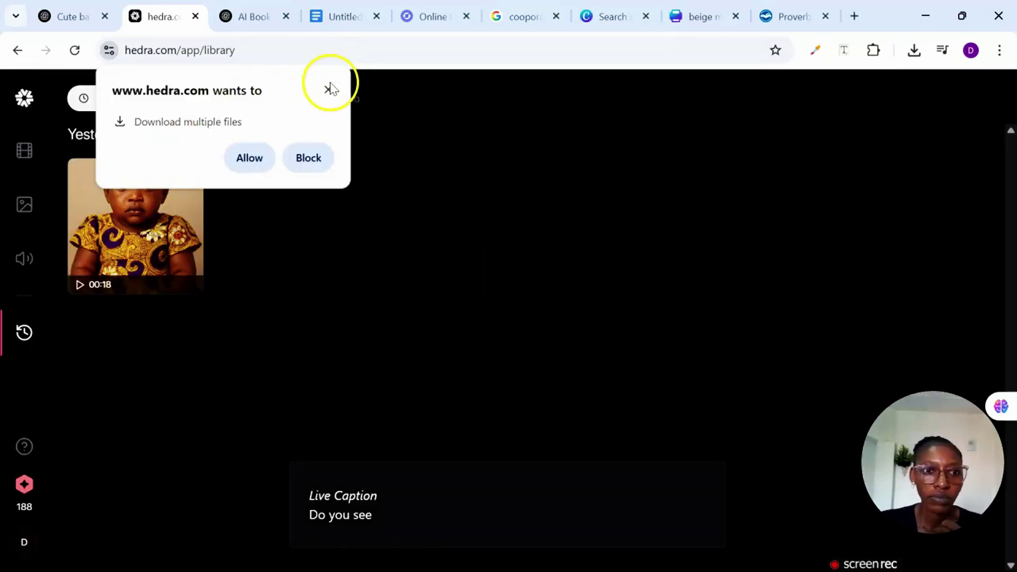
{"action": "left_click", "coordinate": [329, 87]}
{"action": "mouse_move", "coordinate": [420, 558]}
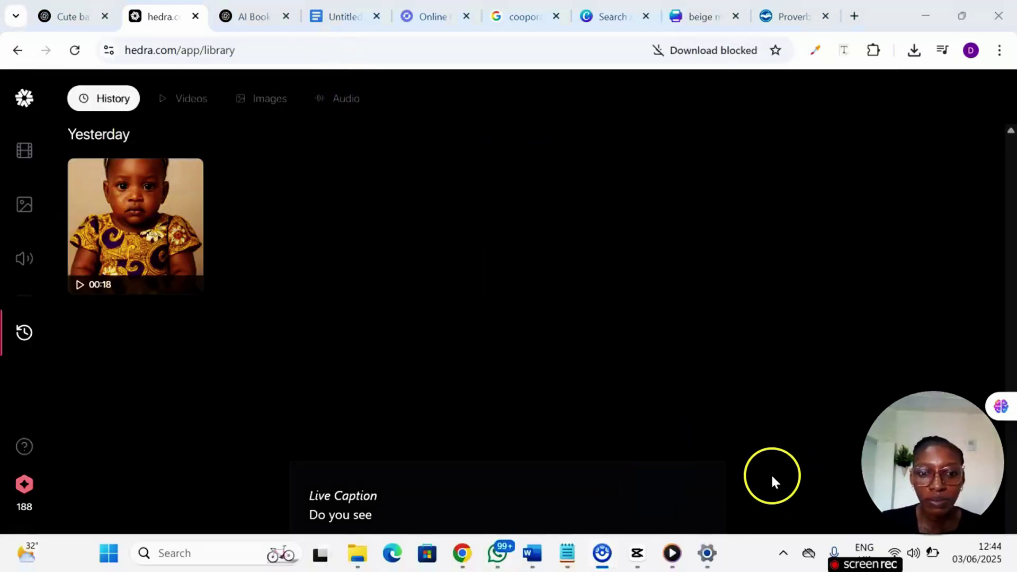
{"action": "left_click", "coordinate": [637, 553]}
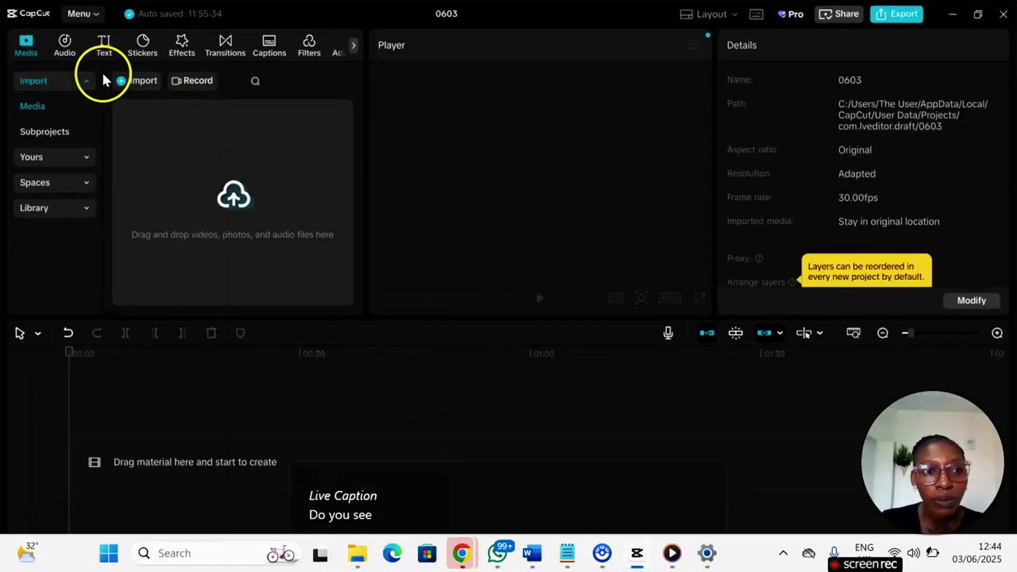
Import babytalking.mp4 (00:00:18:17) onto the timeline and generate English auto captions.
{"action": "left_click", "coordinate": [302, 144]}
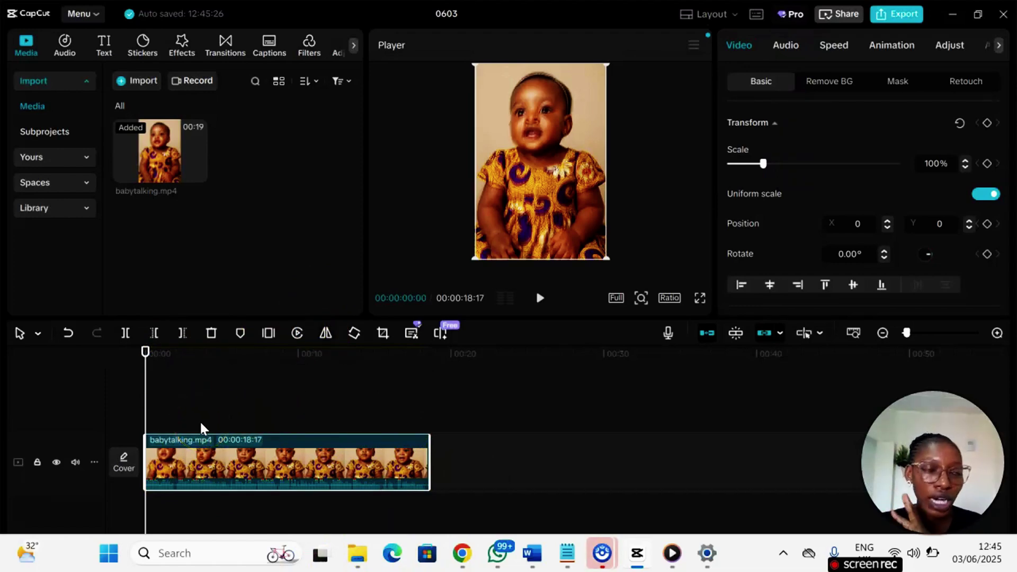
{"action": "mouse_move", "coordinate": [192, 140]}
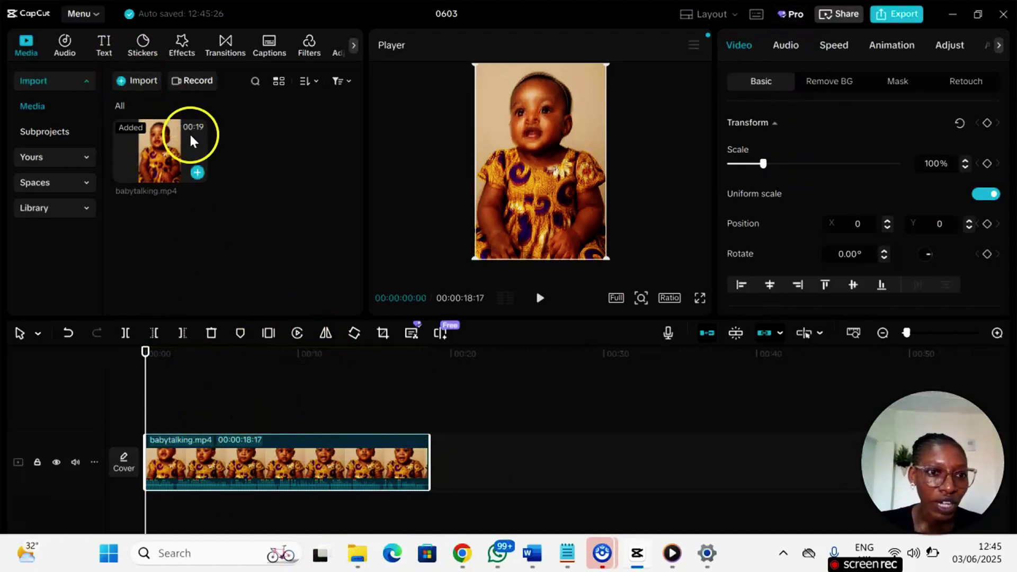
{"action": "left_click", "coordinate": [103, 48]}
{"action": "left_click", "coordinate": [71, 185]}
{"action": "left_click", "coordinate": [177, 109]}
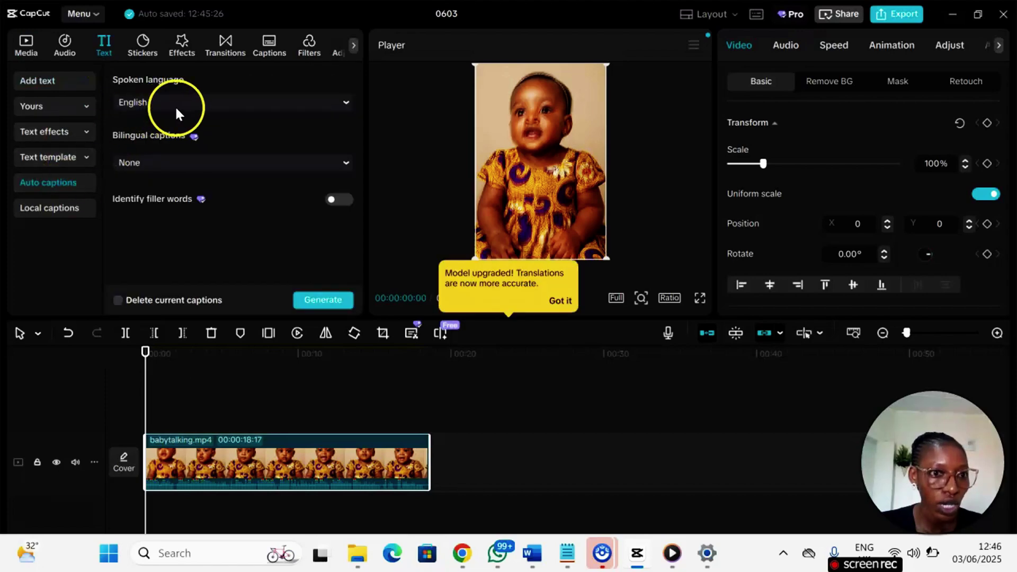
{"action": "left_click", "coordinate": [323, 299]}
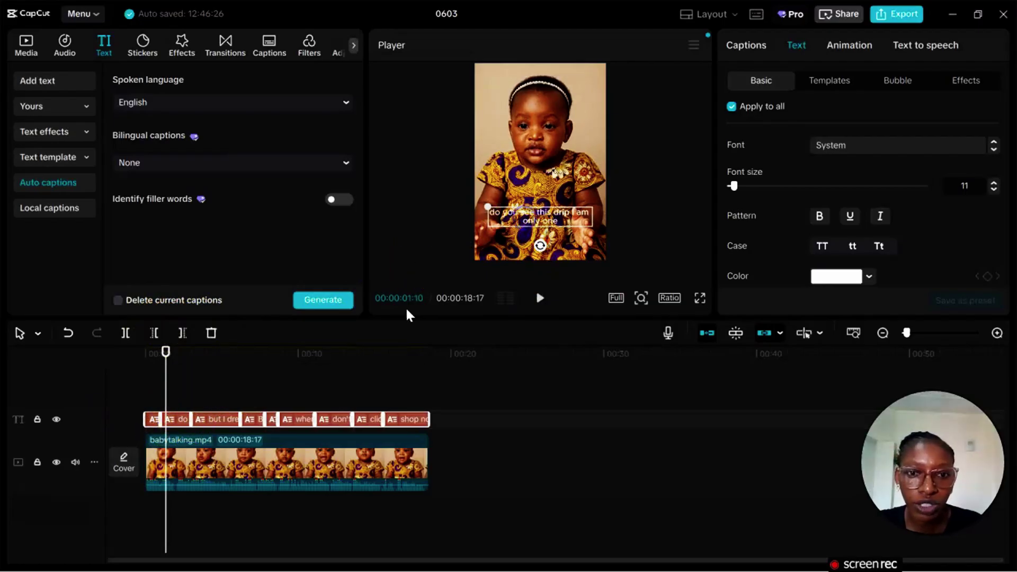
Select the first caption clip and review the full list of caption lines.
{"action": "left_click", "coordinate": [276, 419]}
{"action": "left_click", "coordinate": [150, 419]}
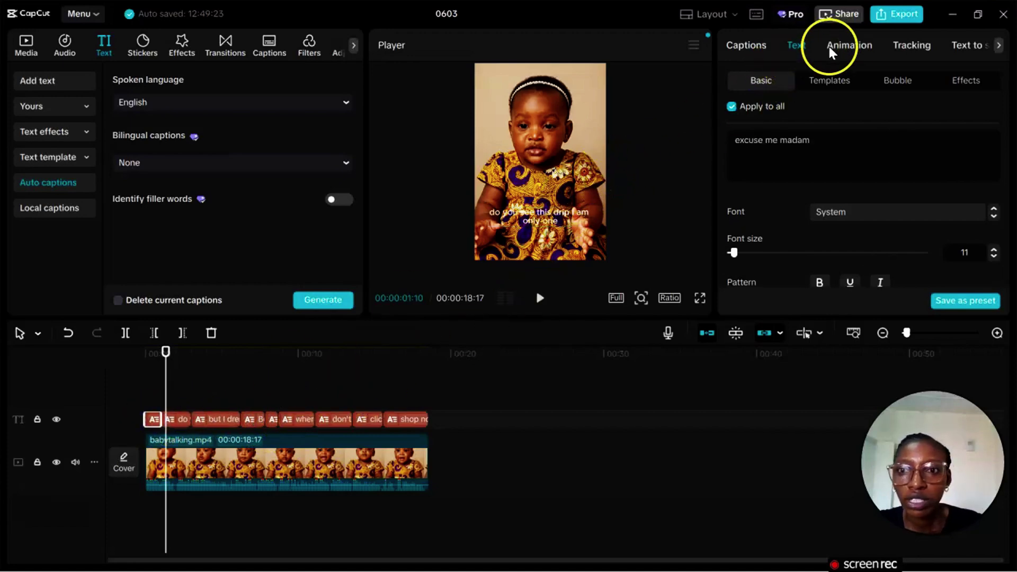
{"action": "left_click", "coordinate": [762, 48]}
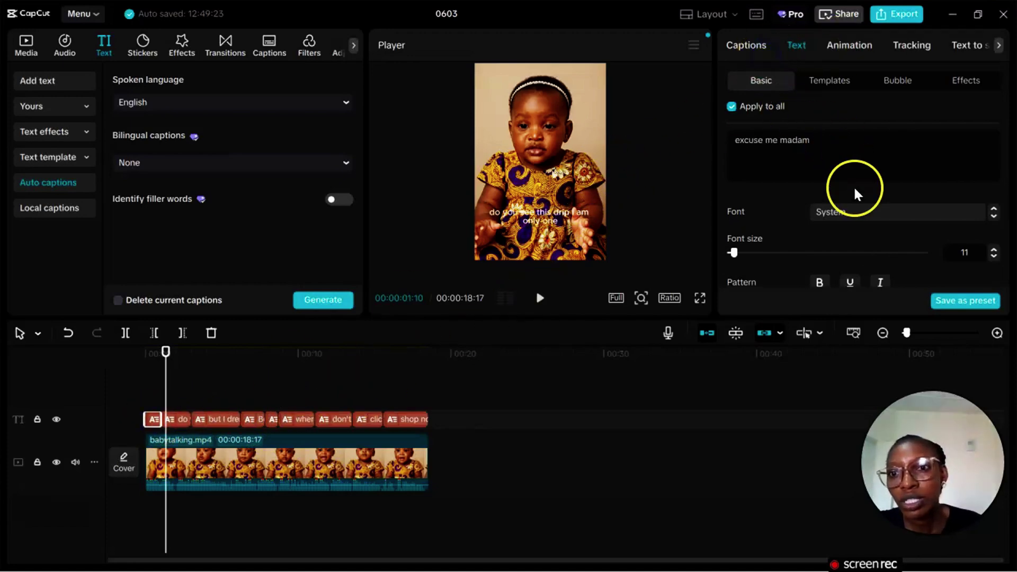
{"action": "scroll", "coordinate": [847, 201], "scroll_direction": "down", "scroll_amount": 3}
{"action": "scroll", "coordinate": [817, 159], "scroll_direction": "up", "scroll_amount": 3}
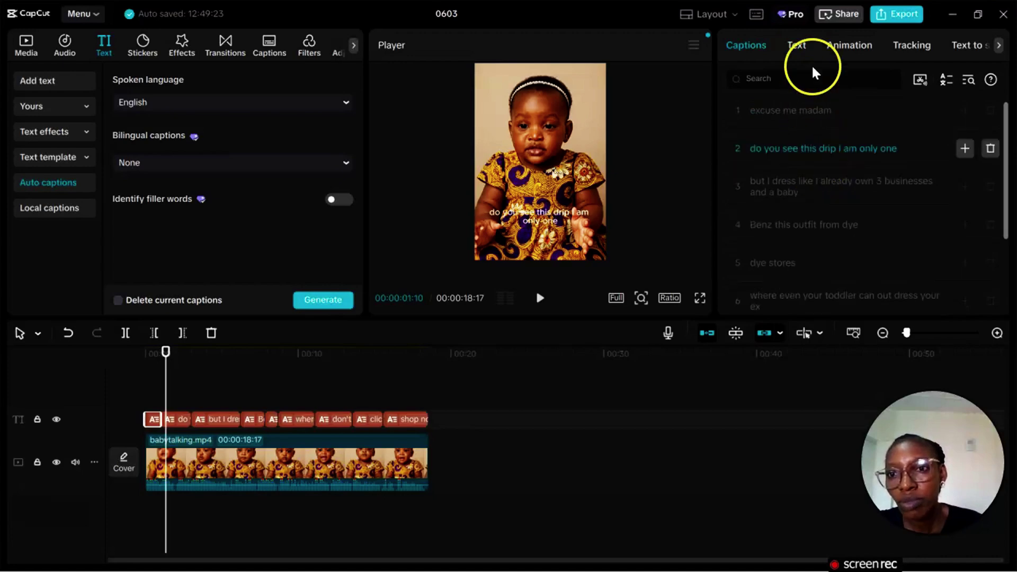
Apply a bold all-caps ZY Fervent caption template to all captions.
{"action": "left_click", "coordinate": [794, 45]}
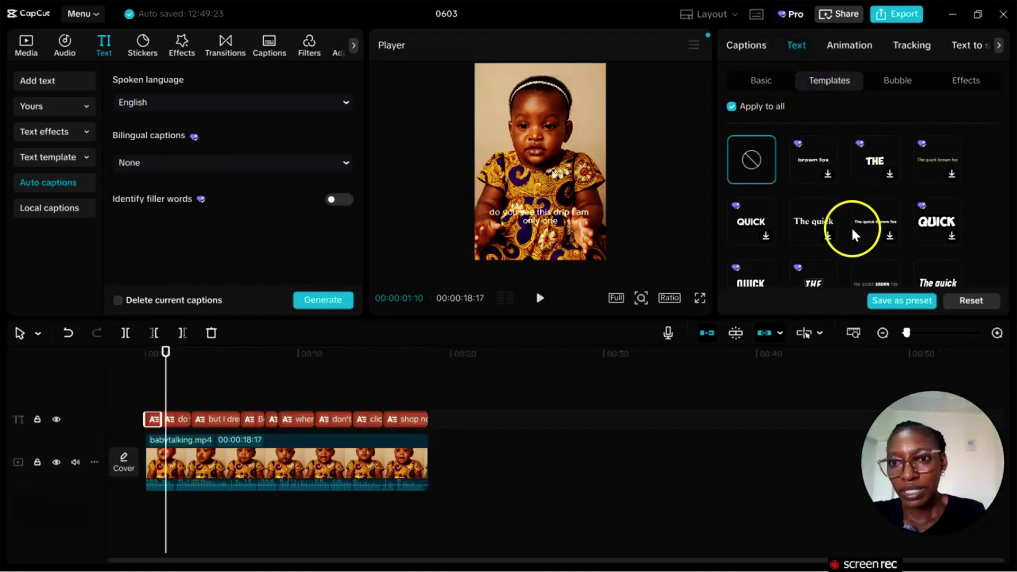
{"action": "scroll", "coordinate": [836, 227], "scroll_direction": "down", "scroll_amount": 2}
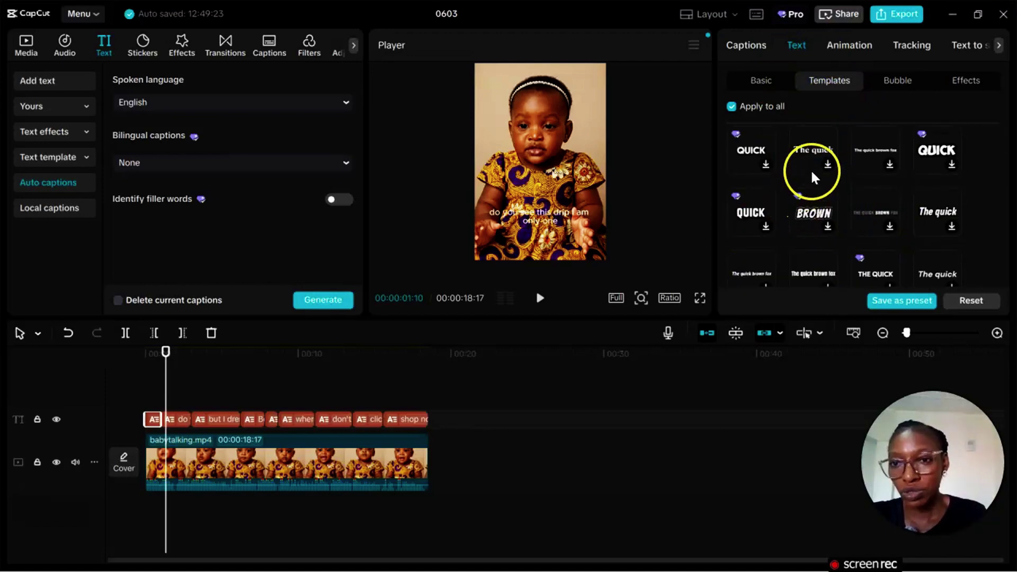
{"action": "left_click", "coordinate": [875, 215]}
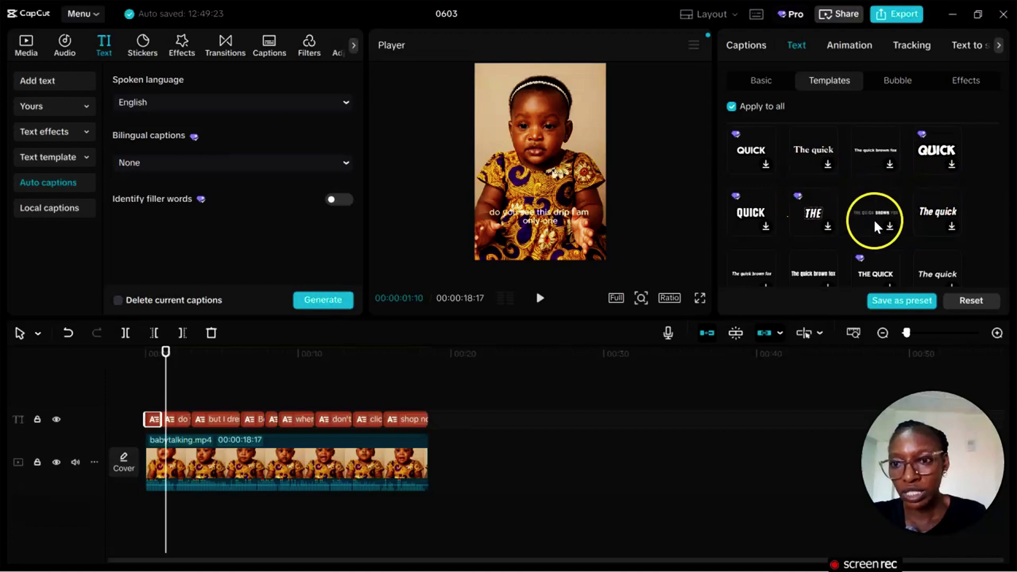
{"action": "left_click", "coordinate": [889, 208]}
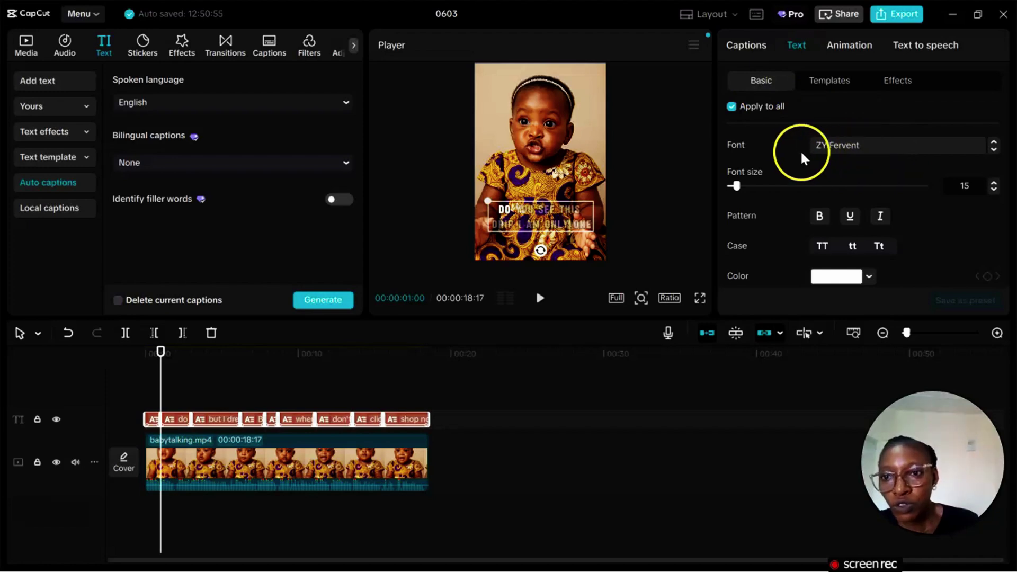
{"action": "scroll", "coordinate": [866, 239], "scroll_direction": "down", "scroll_amount": 5}
{"action": "scroll", "coordinate": [865, 238], "scroll_direction": "up", "scroll_amount": 5}
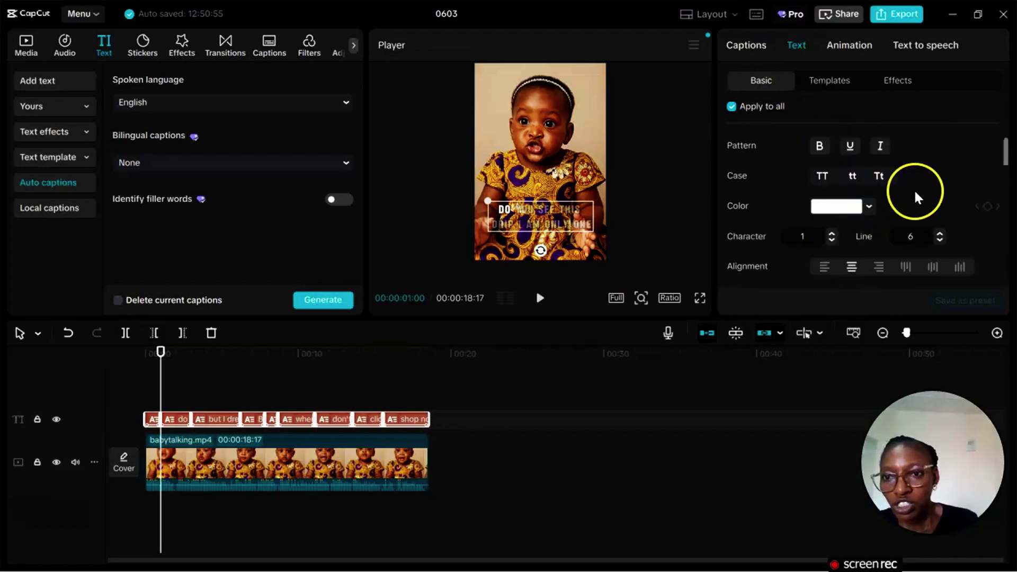
Give the captions a new colour, then bring up the 2K H.264 mp4 export settings.
{"action": "left_click", "coordinate": [869, 206]}
{"action": "left_click", "coordinate": [869, 261]}
{"action": "scroll", "coordinate": [874, 238], "scroll_direction": "down", "scroll_amount": 3}
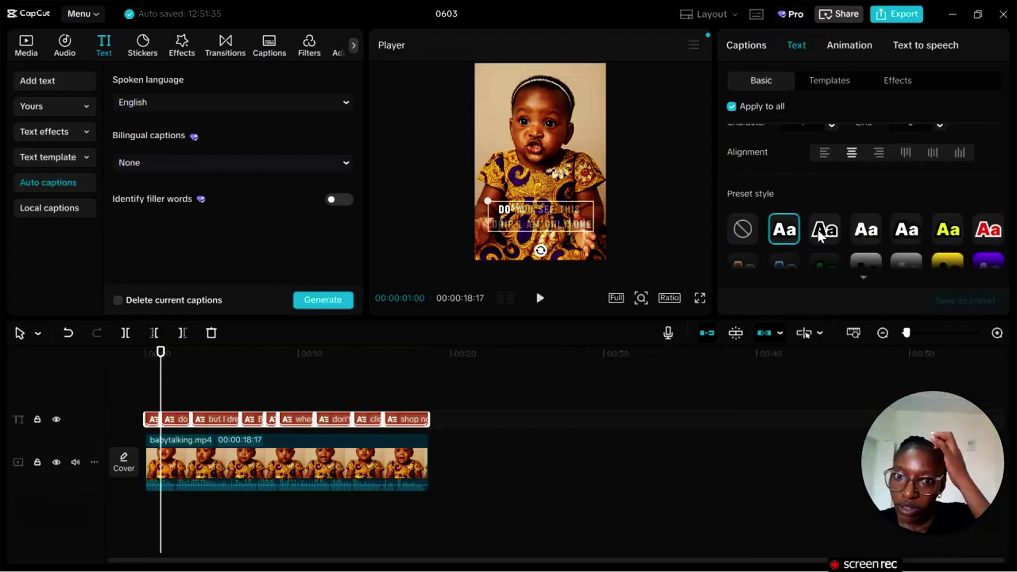
{"action": "scroll", "coordinate": [906, 238], "scroll_direction": "down", "scroll_amount": 2}
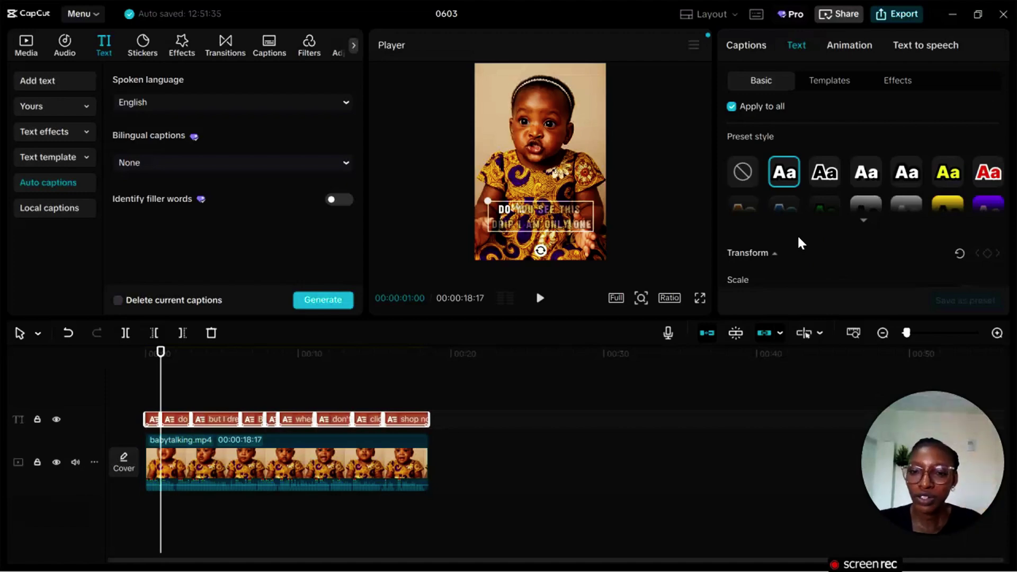
{"action": "key", "text": "ctrl+e"}
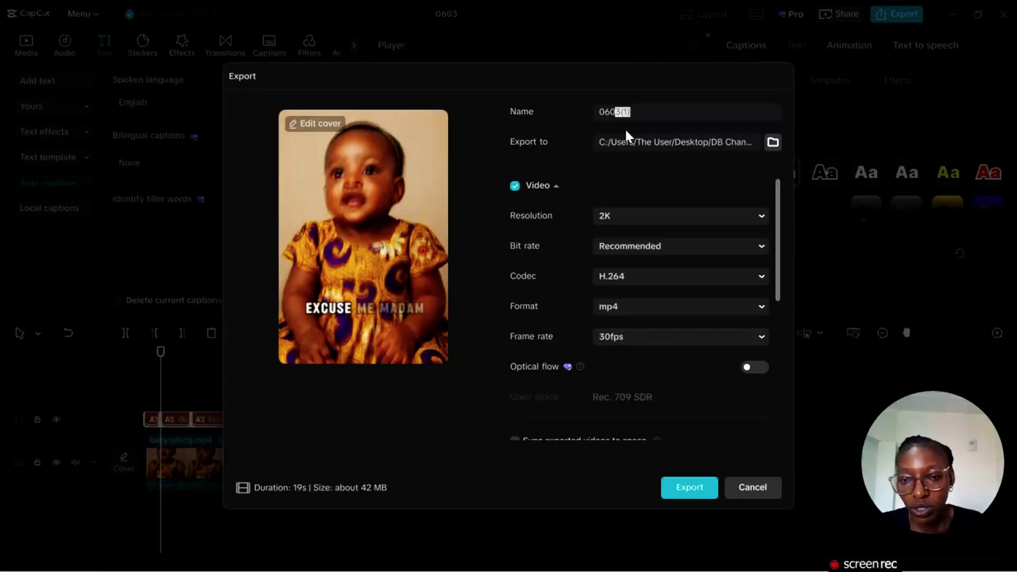